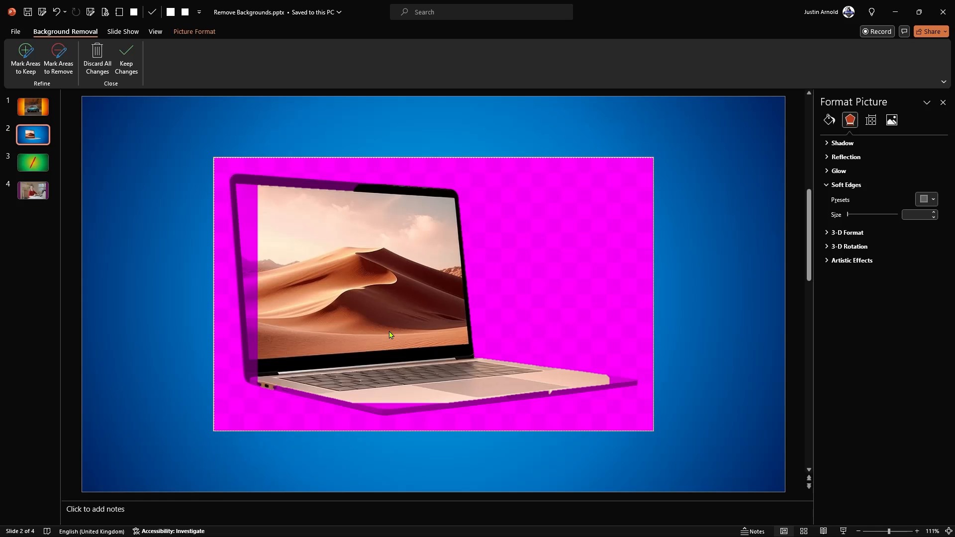
Apply the automatic background removal to the laptop picture as it stands, and undo it
left_click(135, 61)
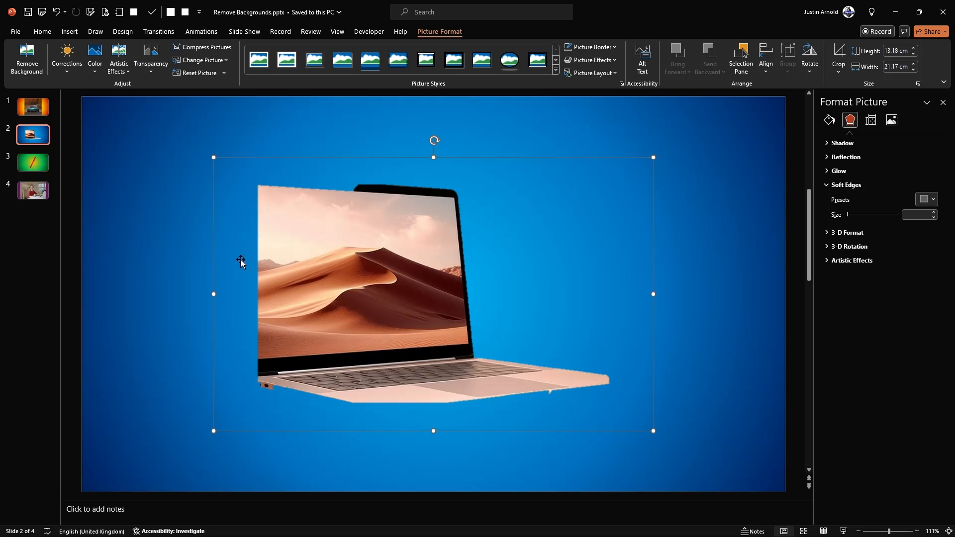
key("ctrl+z")
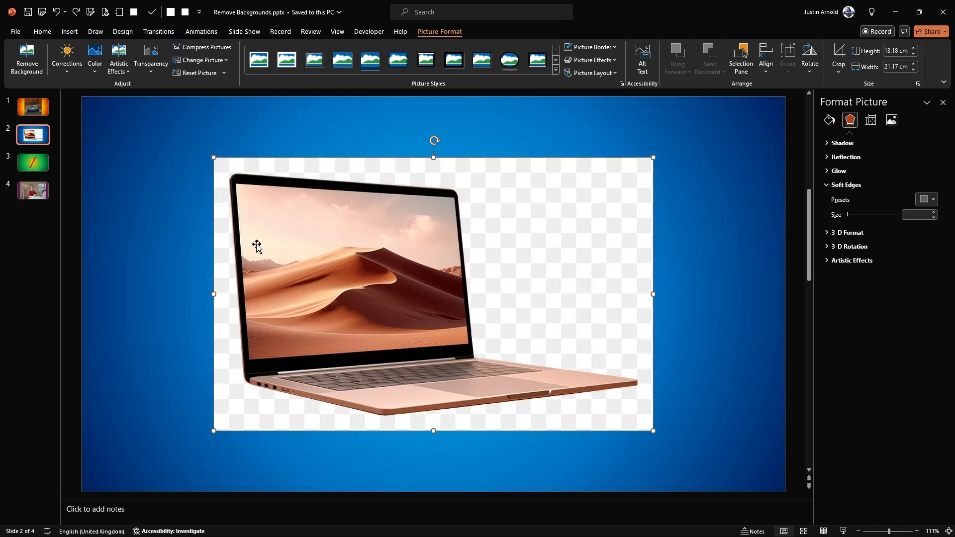
Remove the laptop picture's background, marking the screen frame, front base edge and far base corner as areas to keep, and apply the changes
left_click(25, 57)
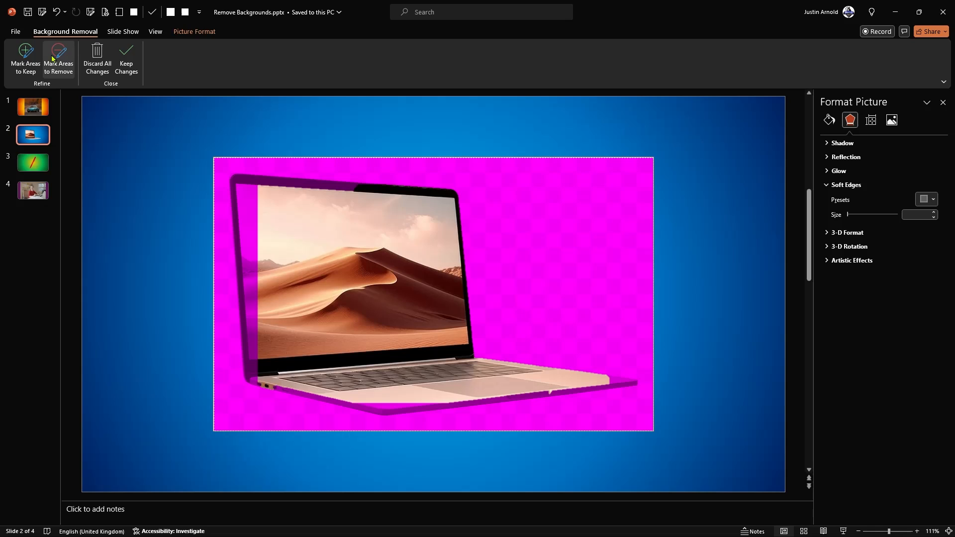
left_click(24, 55)
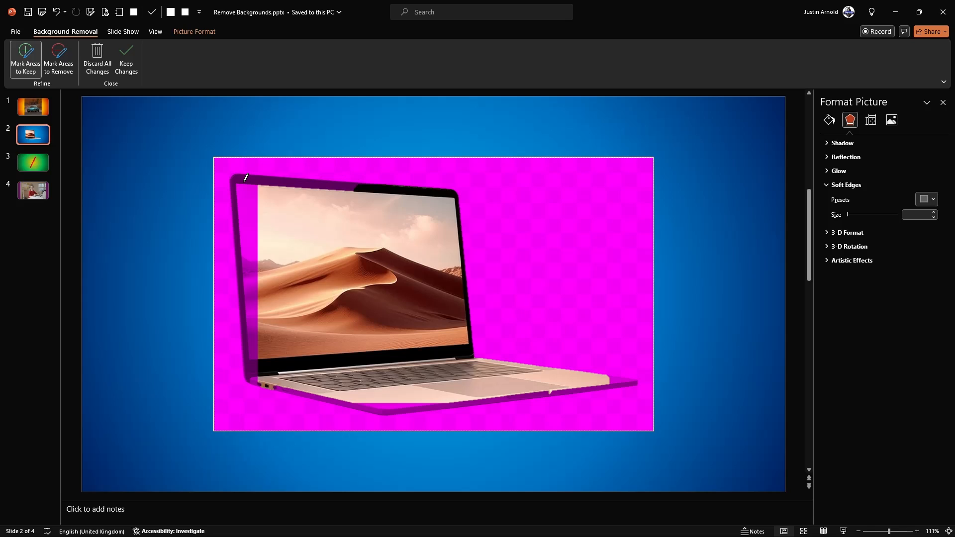
left_click_drag(245, 177, 355, 185)
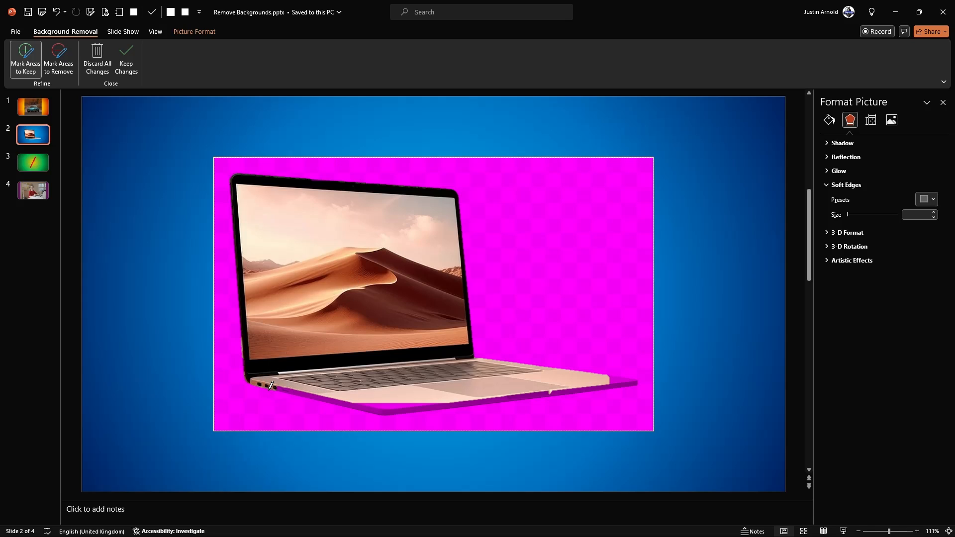
left_click_drag(285, 389, 304, 392)
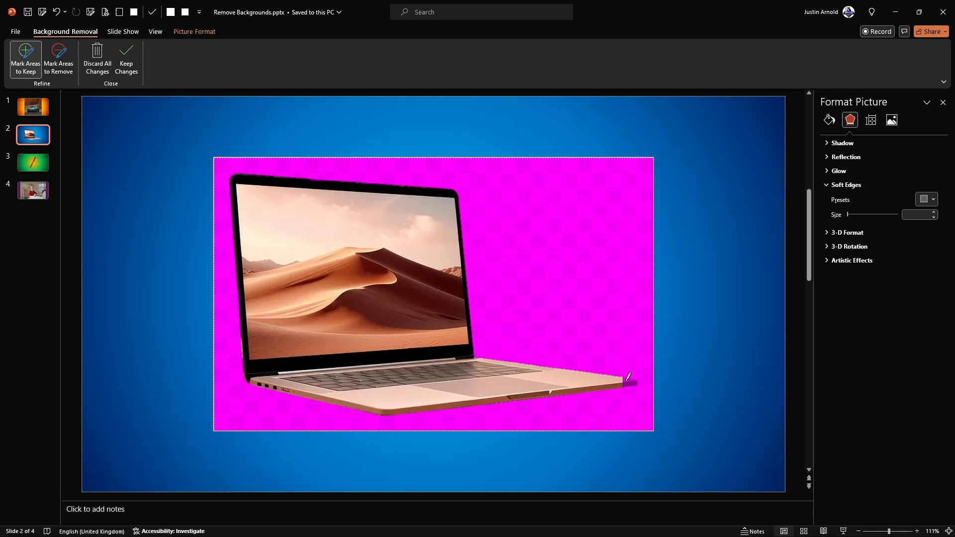
left_click_drag(629, 378, 632, 379)
left_click(119, 66)
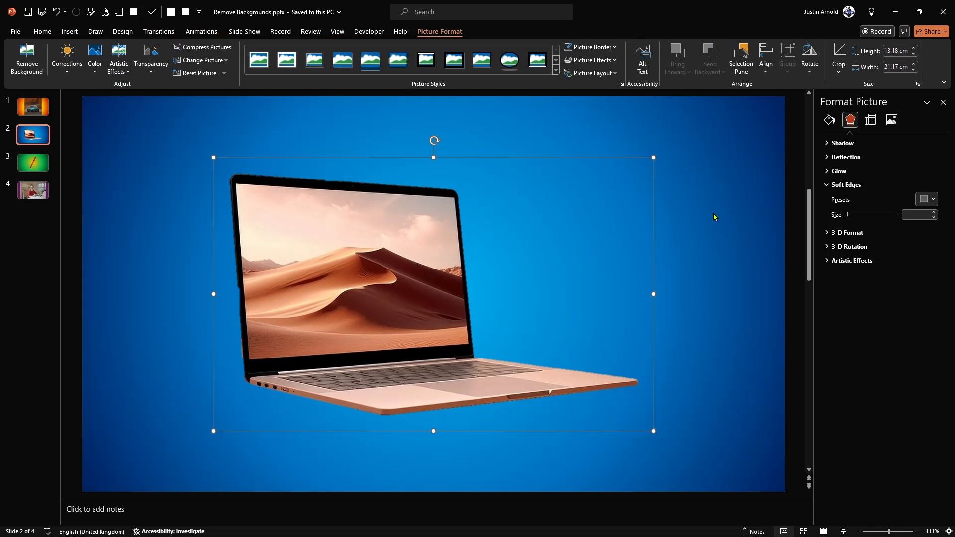
left_click(714, 218)
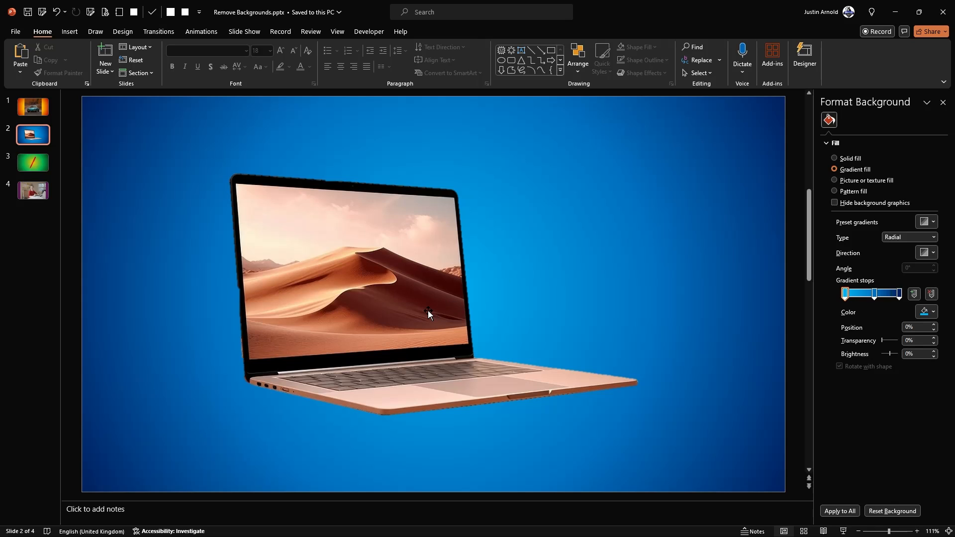
right_click(386, 274)
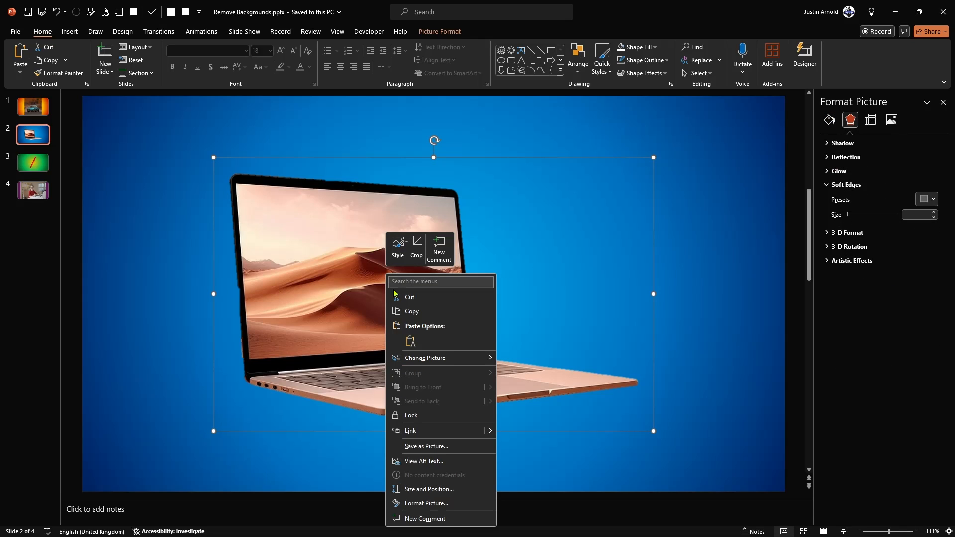
left_click(706, 254)
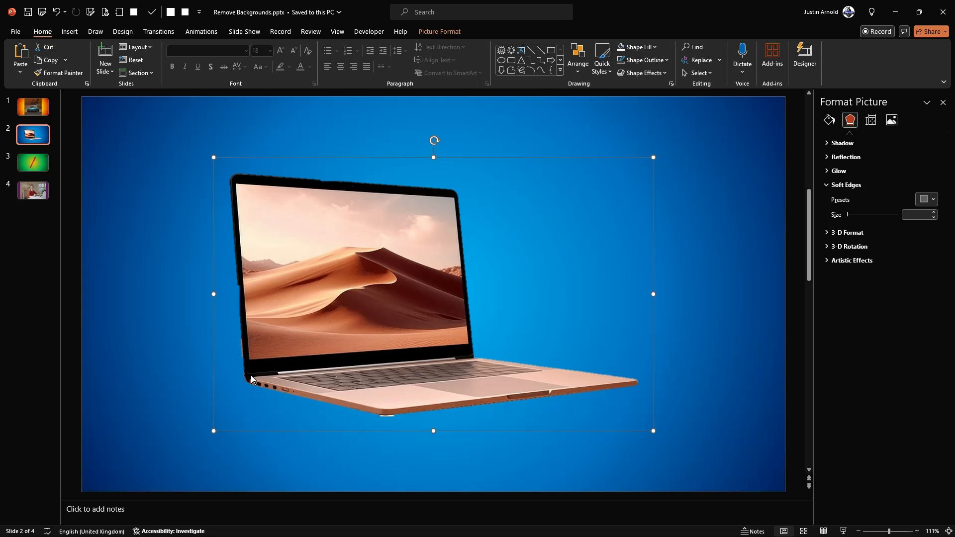
Shrink the laptop cutout and move it to the upper-left corner of the slide
left_click_drag(328, 298, 390, 284)
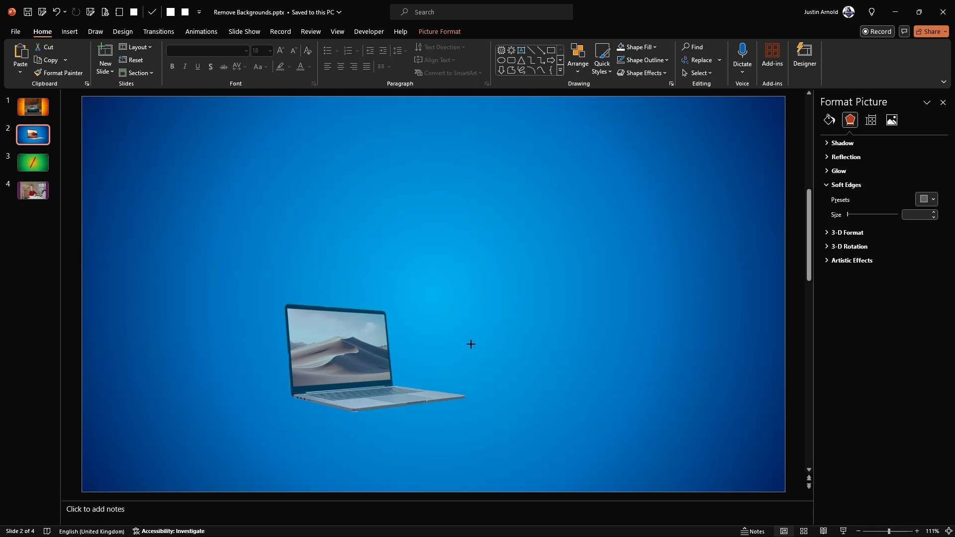
left_click_drag(321, 378, 171, 189)
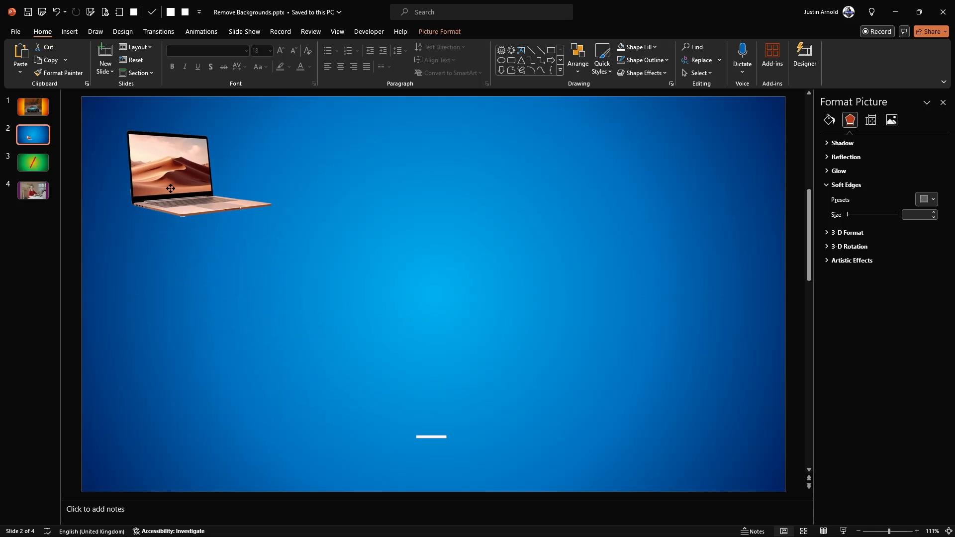
left_click(384, 214)
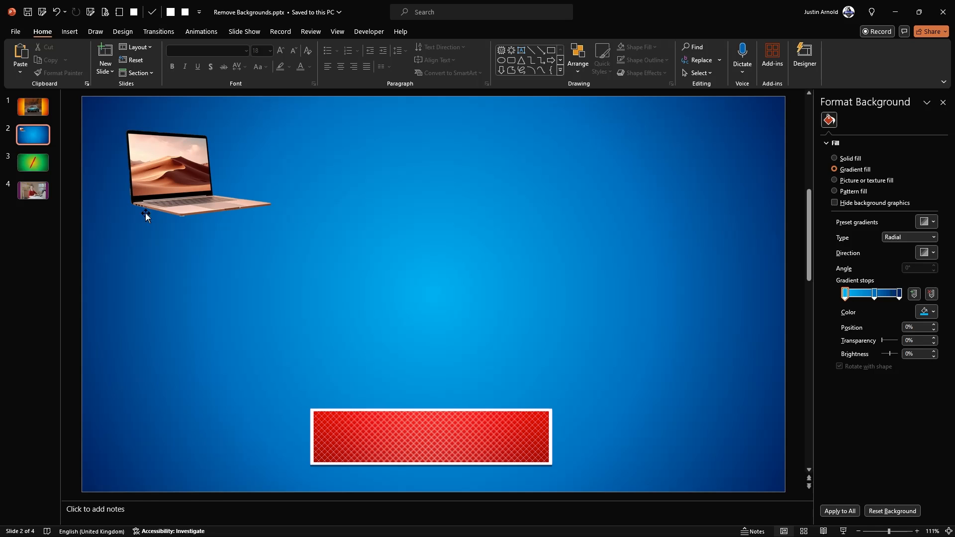
Start background removal on the car picture on slide 1
left_click(45, 106)
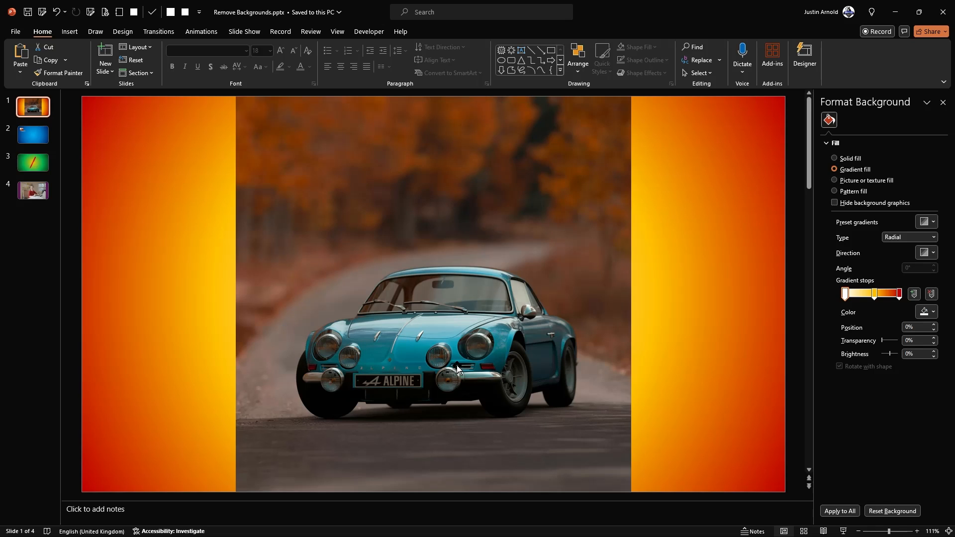
left_click(421, 328)
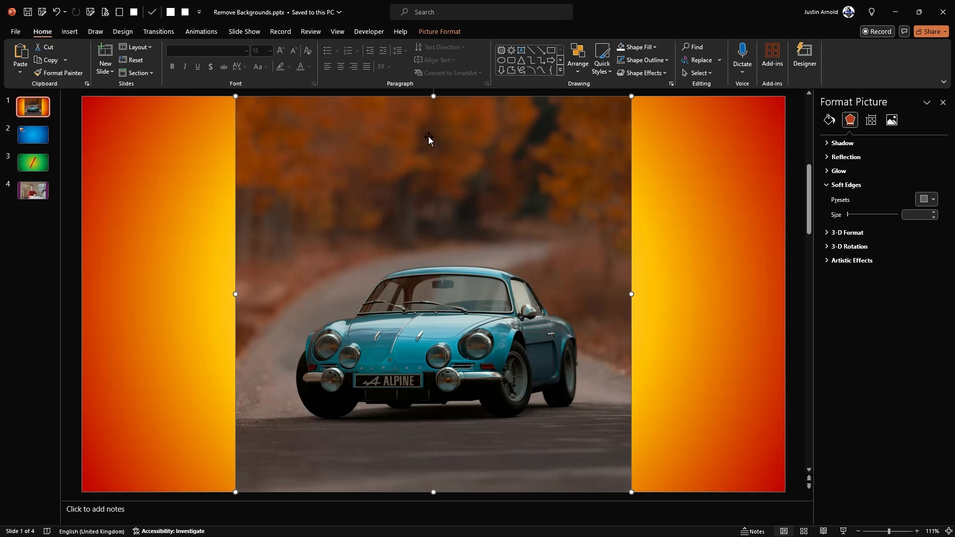
left_click(439, 32)
left_click(24, 54)
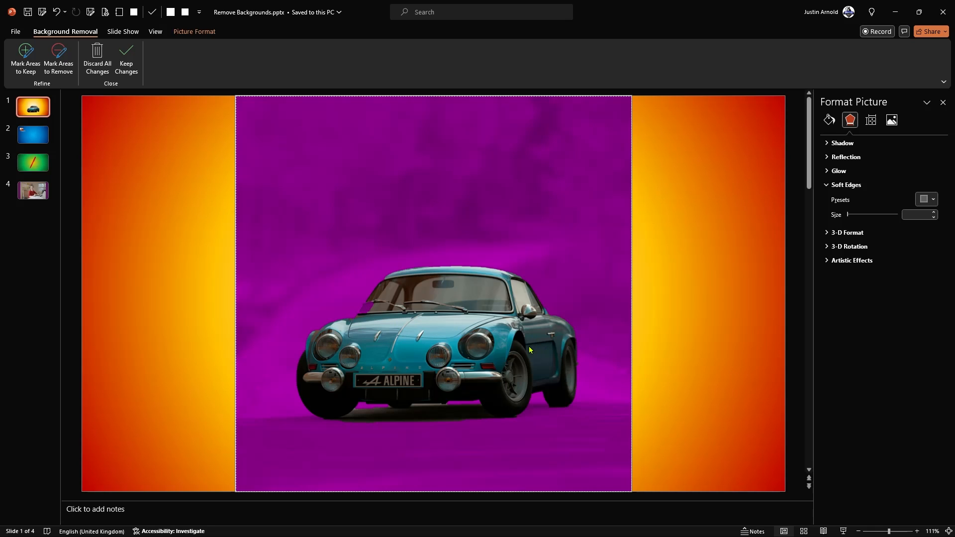
Mark the missing lower-left corner of the car's windscreen as an area to keep
scroll(377, 331, "up", 5, "ctrl")
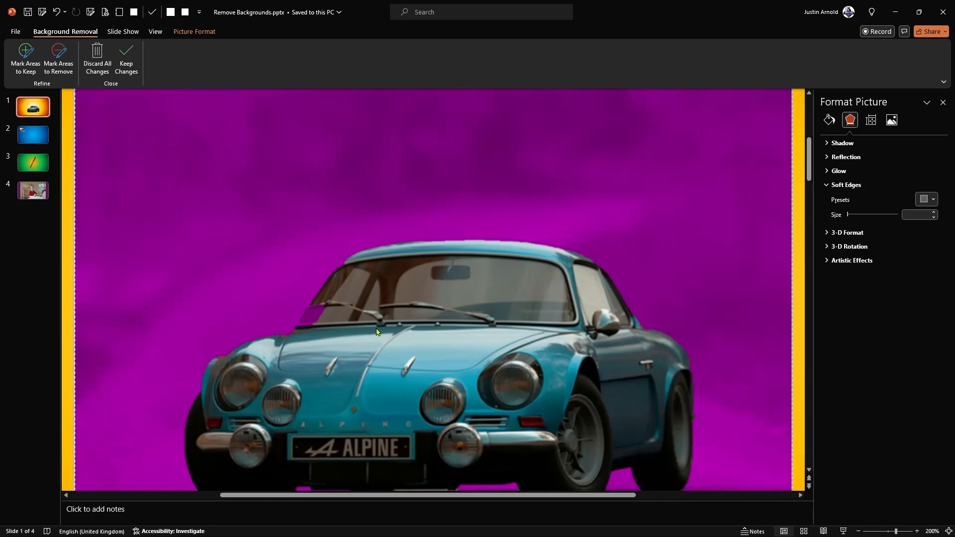
scroll(292, 330, "up", 5, "ctrl")
scroll(294, 326, "up", 5, "ctrl")
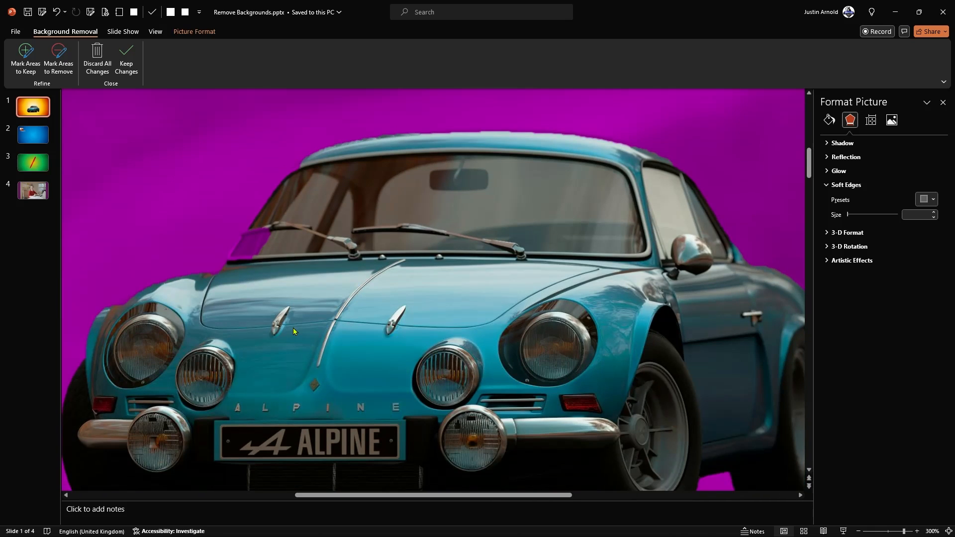
scroll(249, 253, "down", 5, "ctrl")
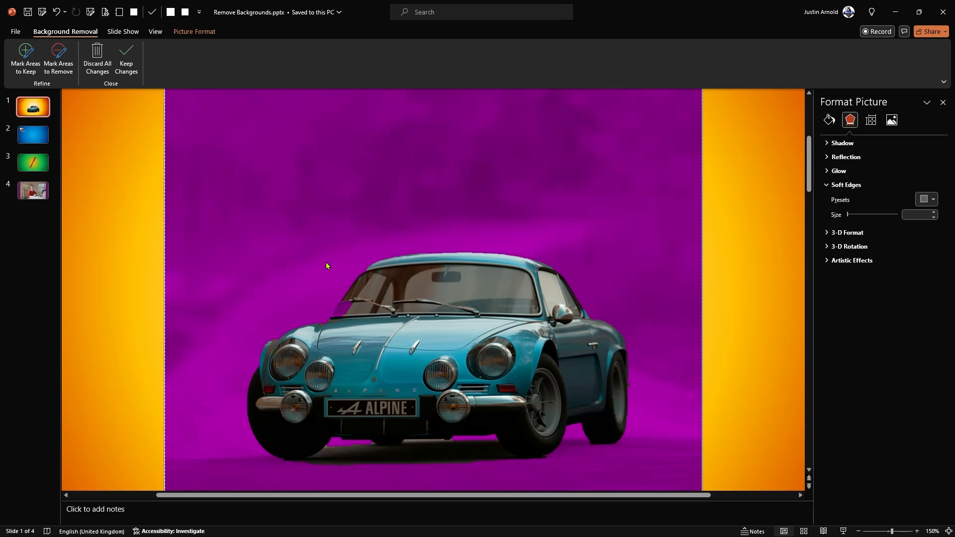
scroll(325, 292, "up", 5, "ctrl")
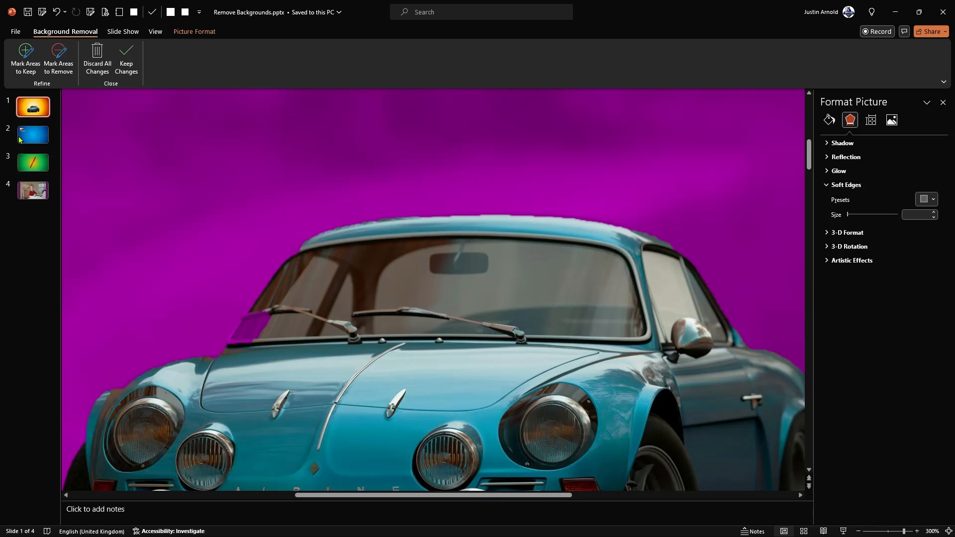
left_click(31, 63)
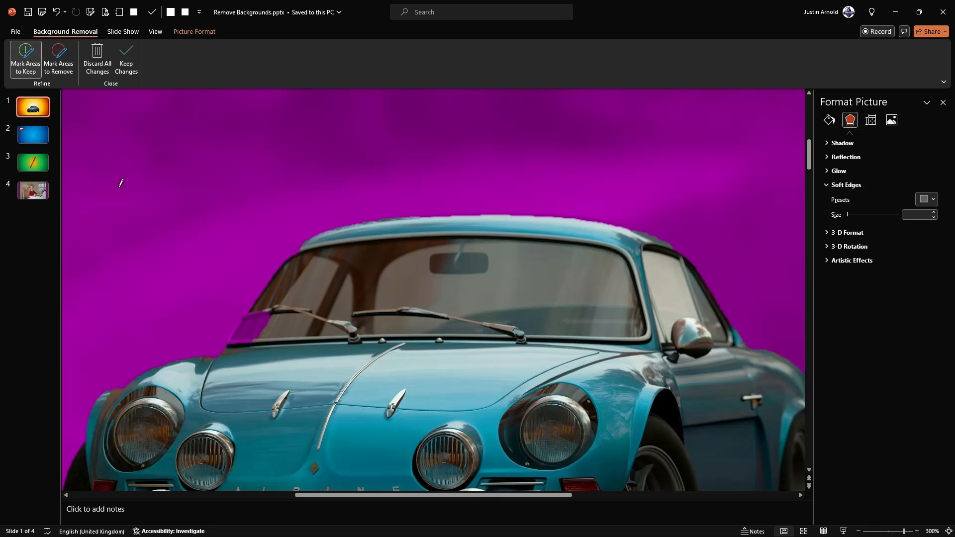
mouse_move(273, 295)
left_mouse_down()
mouse_move(255, 329)
mouse_move(266, 315)
left_mouse_up()
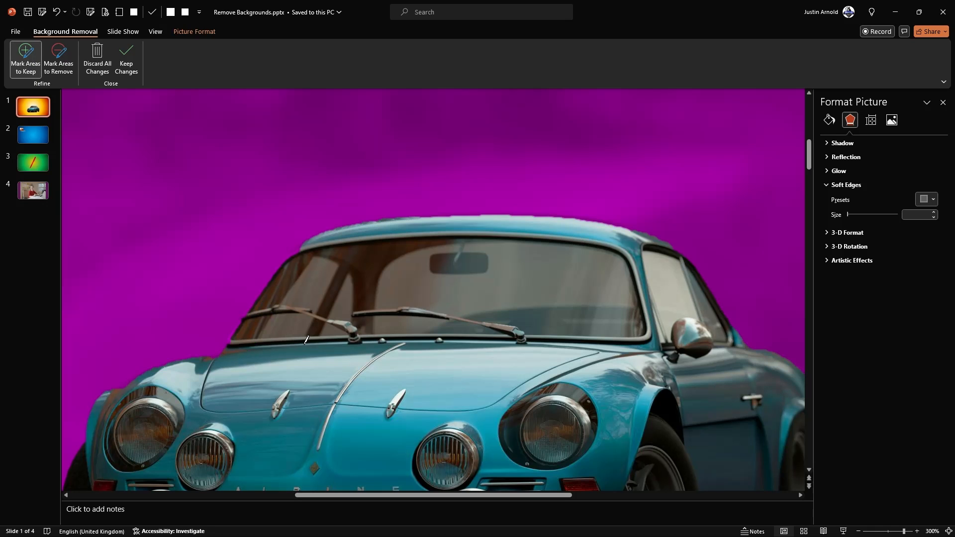
Mark the ground shadow beneath the car, between its front wheels, as an area to remove
scroll(408, 234, "down", 10)
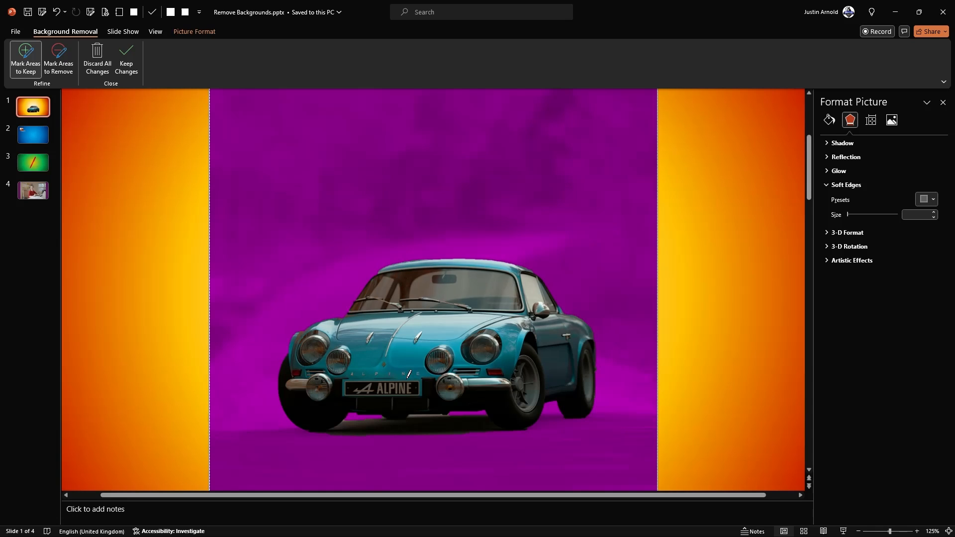
scroll(428, 443, "up", 6)
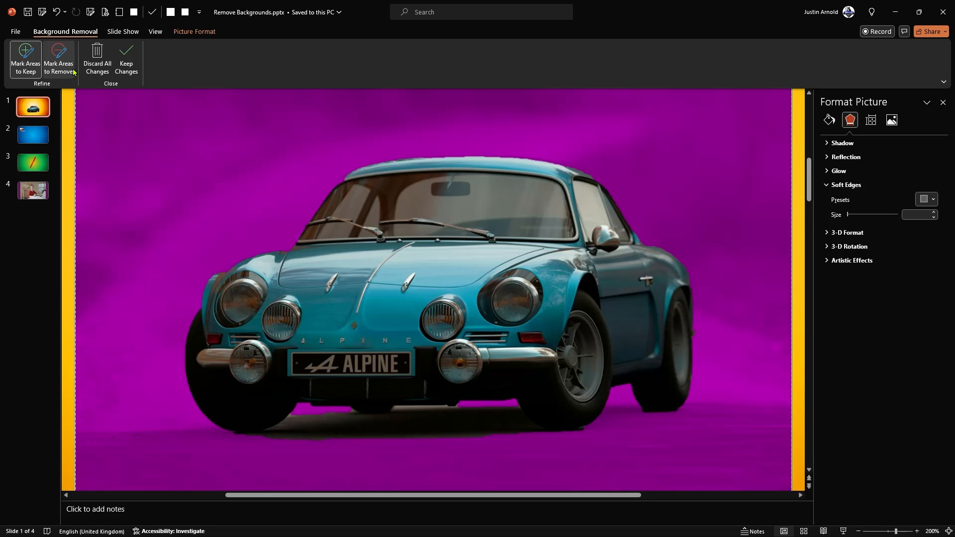
left_click(59, 55)
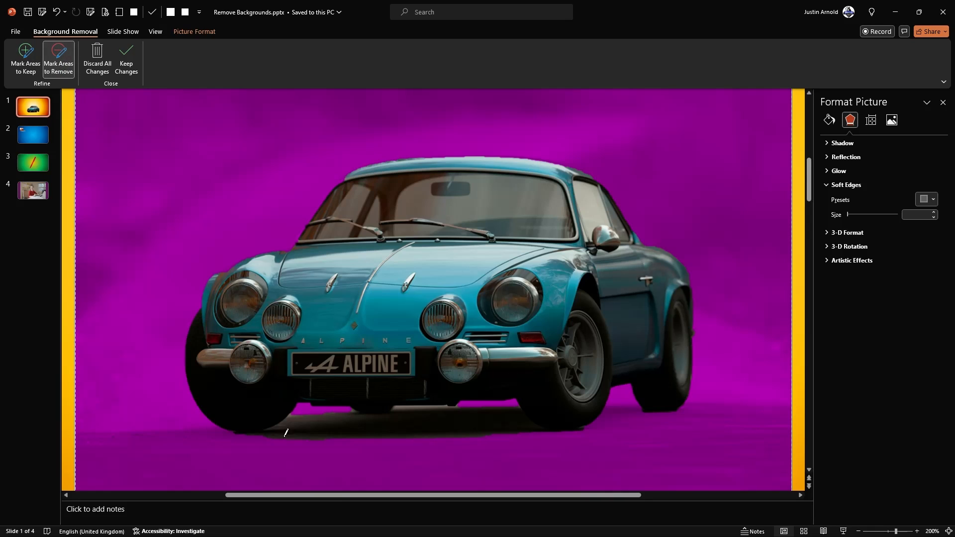
mouse_move(298, 435)
left_mouse_down()
mouse_move(497, 423)
mouse_move(504, 430)
left_mouse_up()
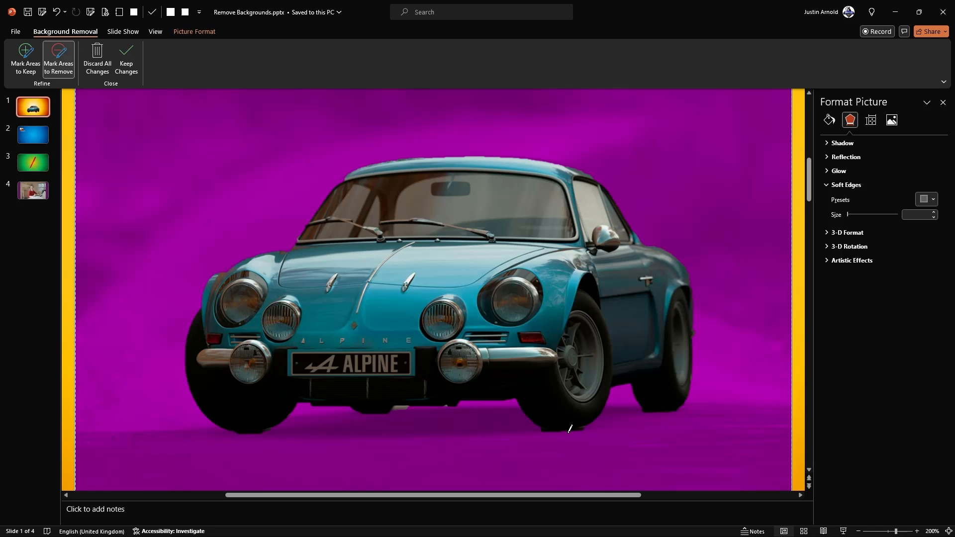
Mark the leftover shadow around the base of the car's front tyre for removal and apply the background removal
scroll(588, 433, "up", 5)
scroll(609, 400, "down", 5)
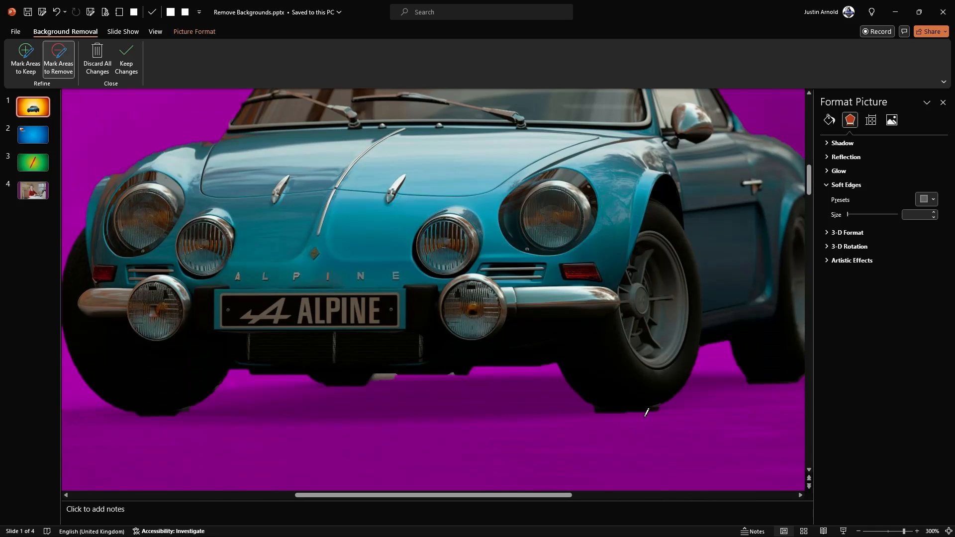
left_click_drag(646, 413, 659, 402)
left_click_drag(588, 410, 598, 410)
left_click(599, 413)
scroll(472, 405, "down", 5)
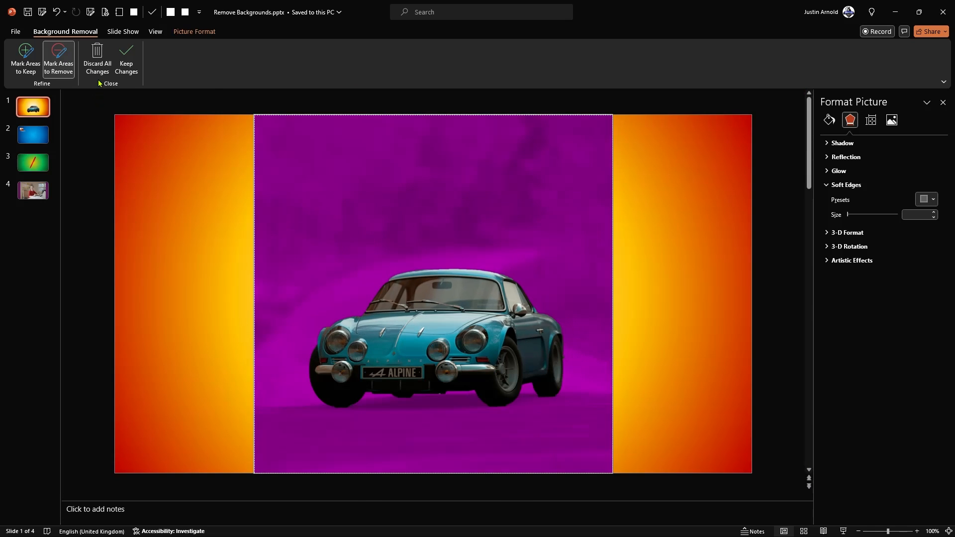
left_click(126, 63)
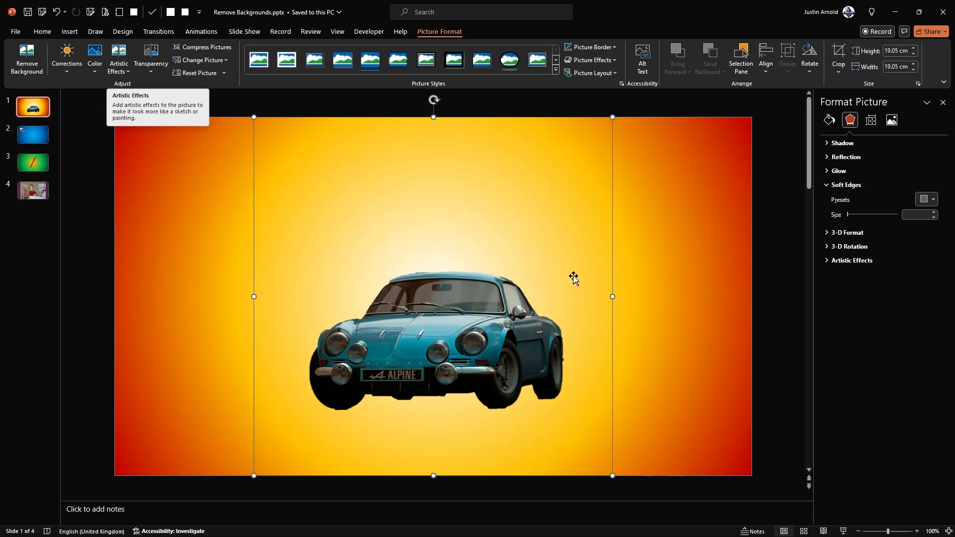
Shrink the car picture proportionally to about 13.52 cm square and move the car up near the slide's centre
left_click_drag(612, 118, 510, 219)
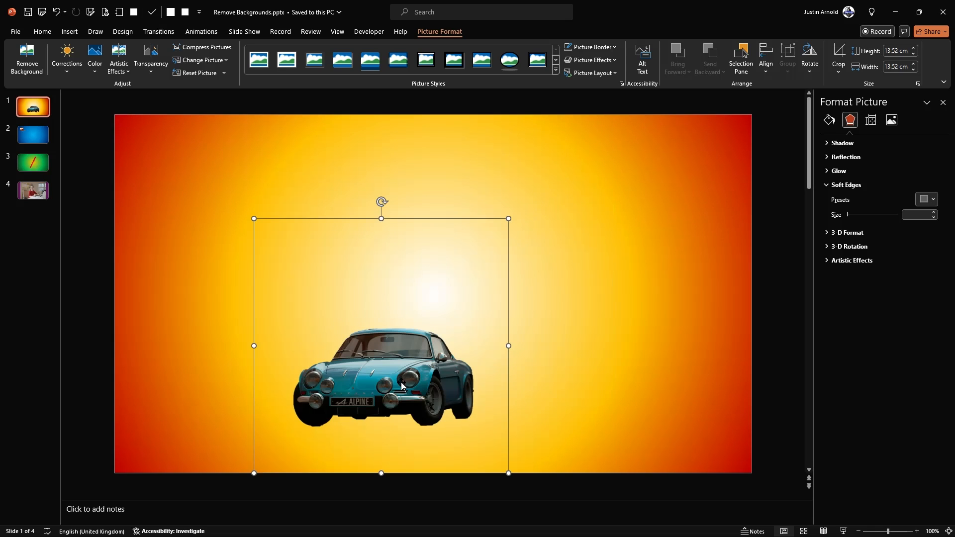
left_click_drag(401, 383, 423, 296)
left_click(595, 274)
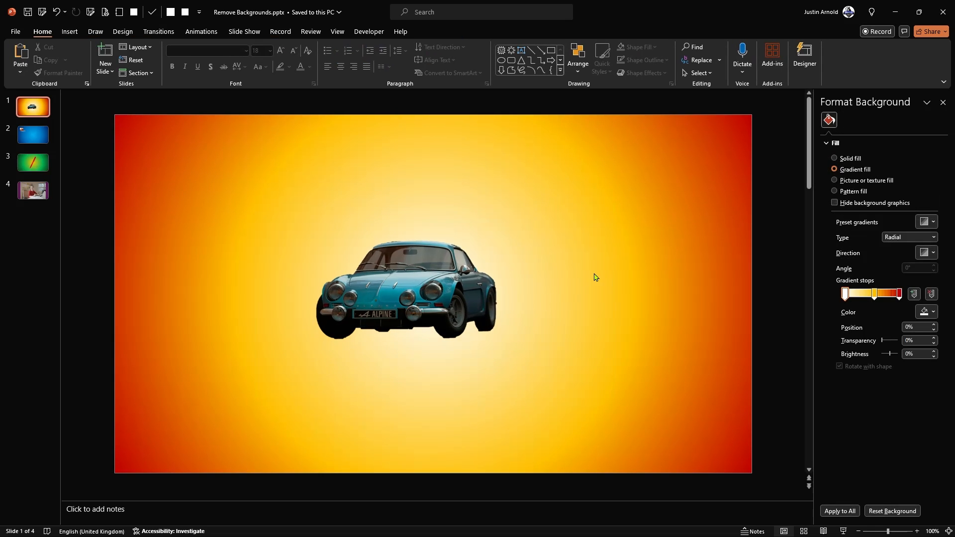
Enlarge the car picture proportionally to about 18.42 cm square and recentre the car on the slide
left_click(407, 270)
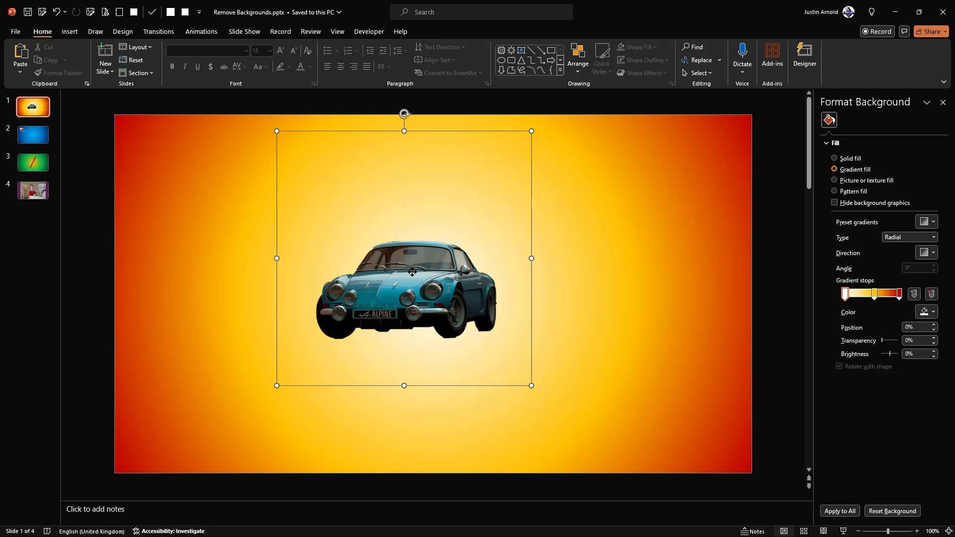
left_click_drag(532, 131, 624, 39)
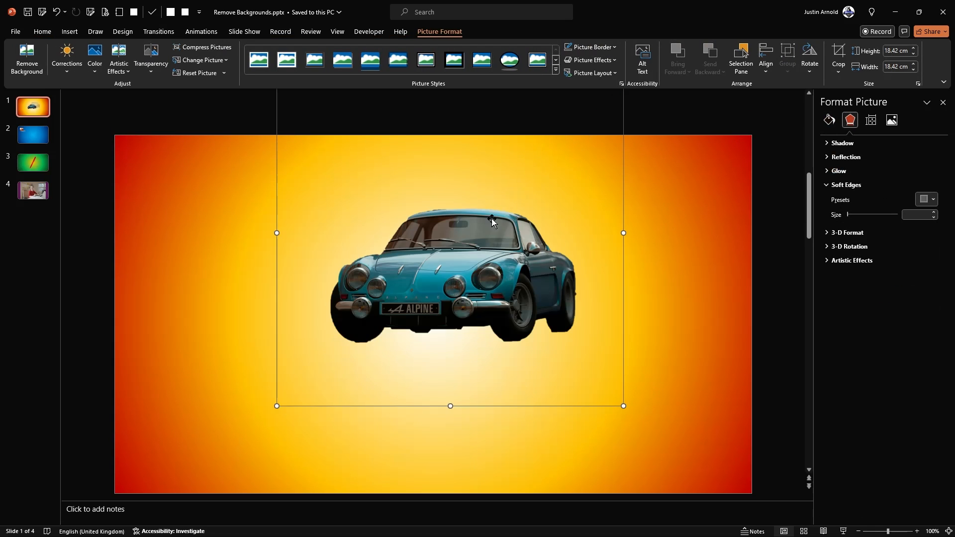
left_click_drag(475, 249, 446, 273)
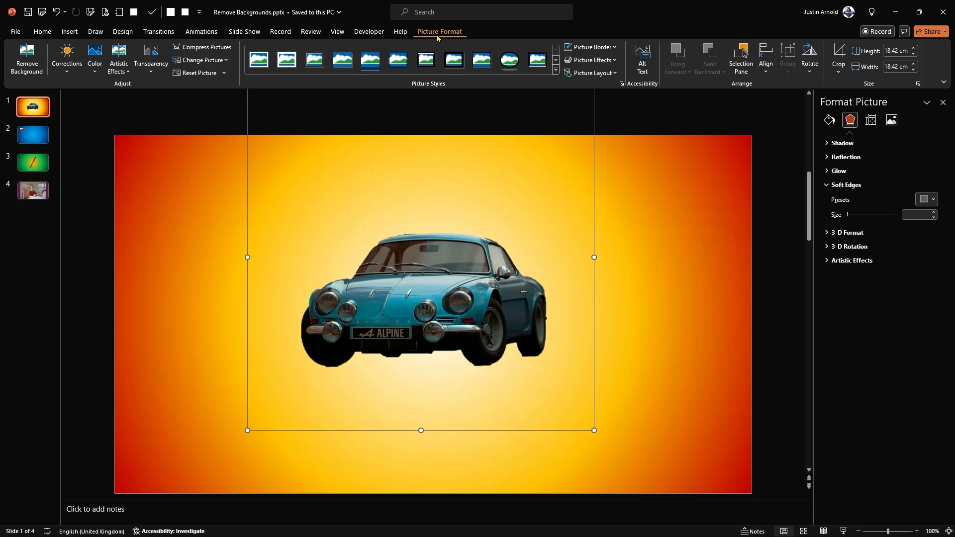
Apply a 2 pt soft edge to the car picture on slide 1 and deselect it
left_click(586, 60)
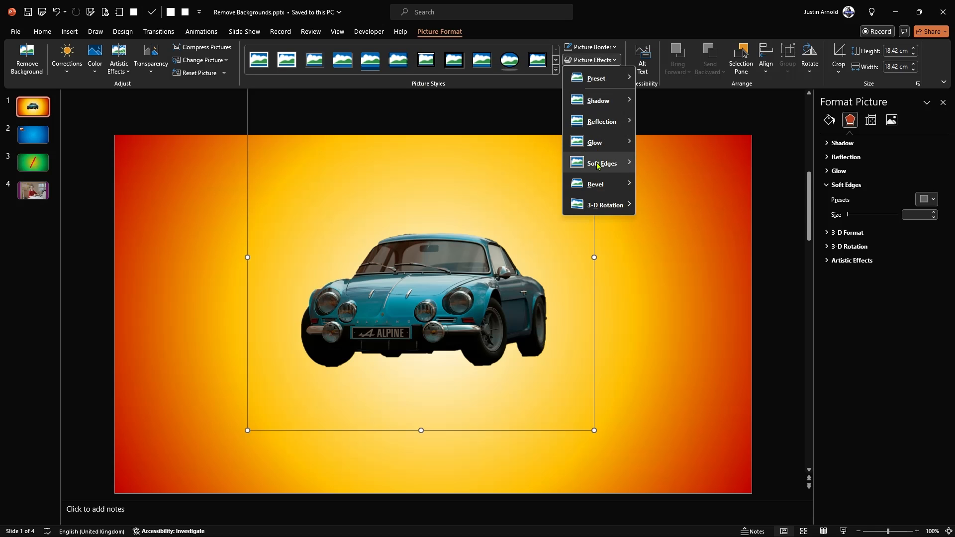
mouse_move(599, 166)
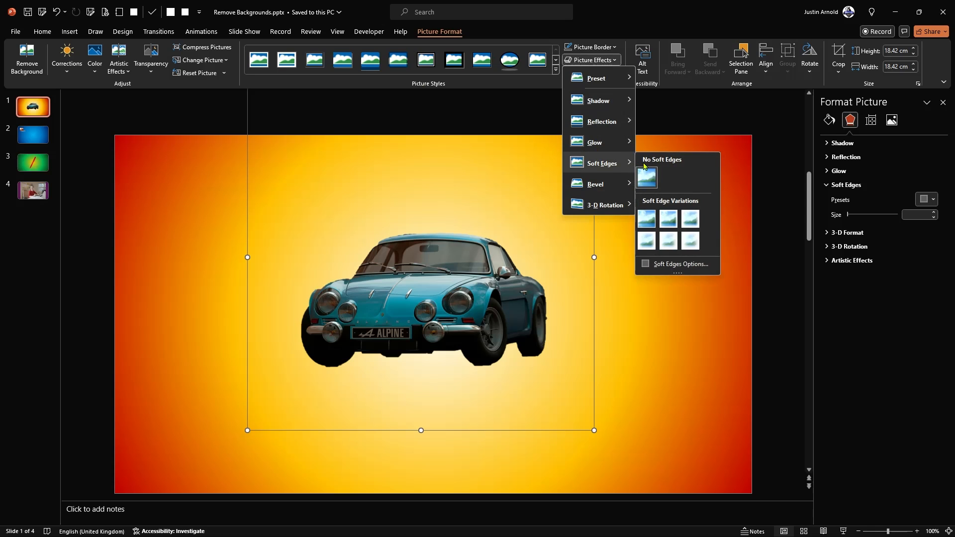
left_click(681, 264)
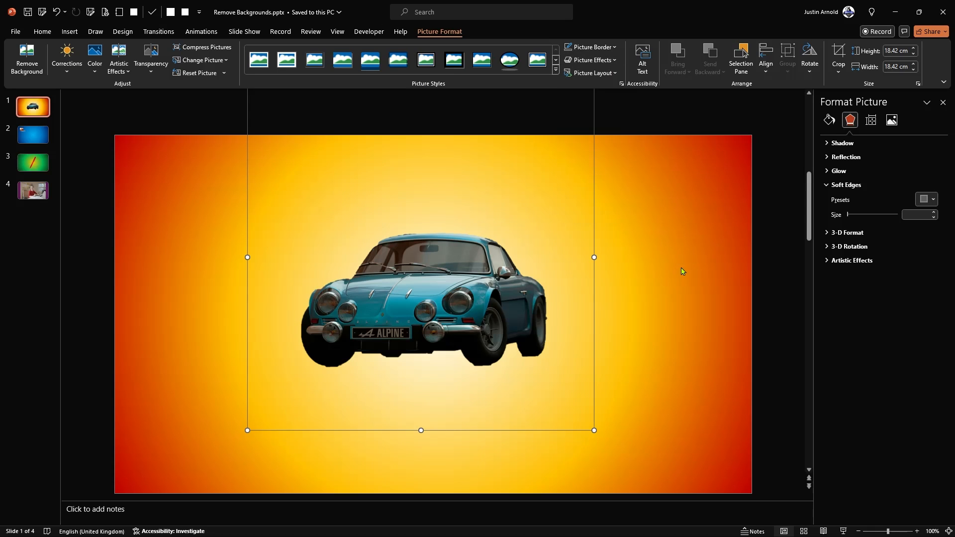
left_click(935, 213)
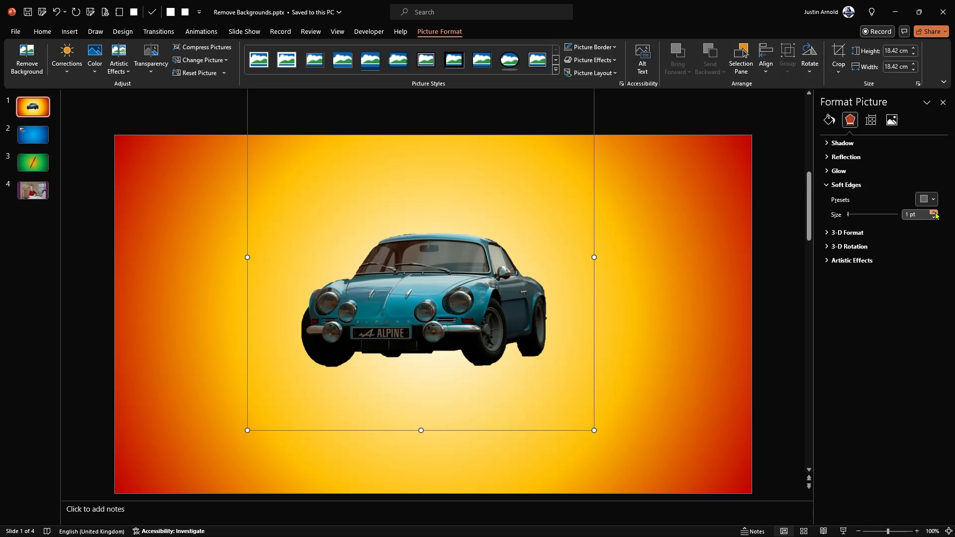
left_click(934, 213)
left_click(653, 284)
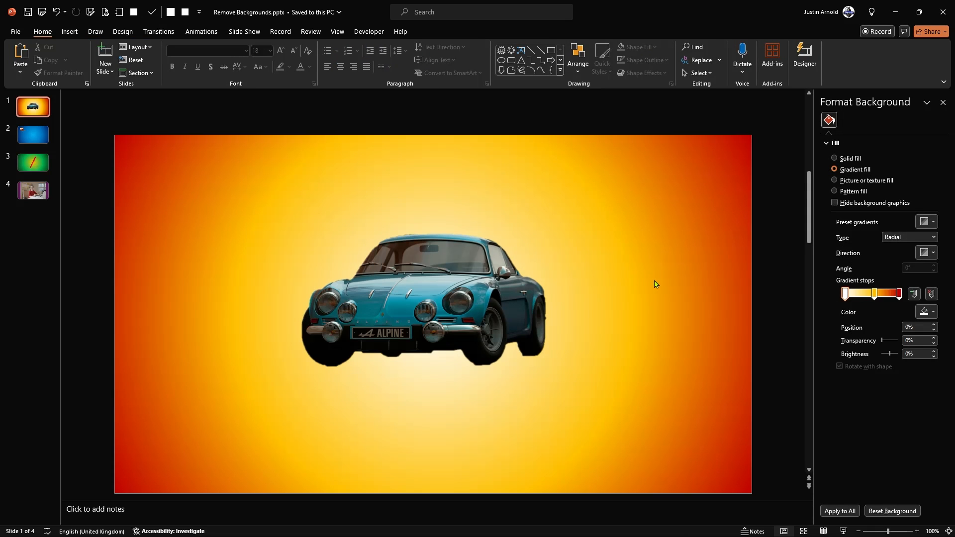
View the colour adjustment options for the office picture on slide 4 without applying any
left_click(39, 196)
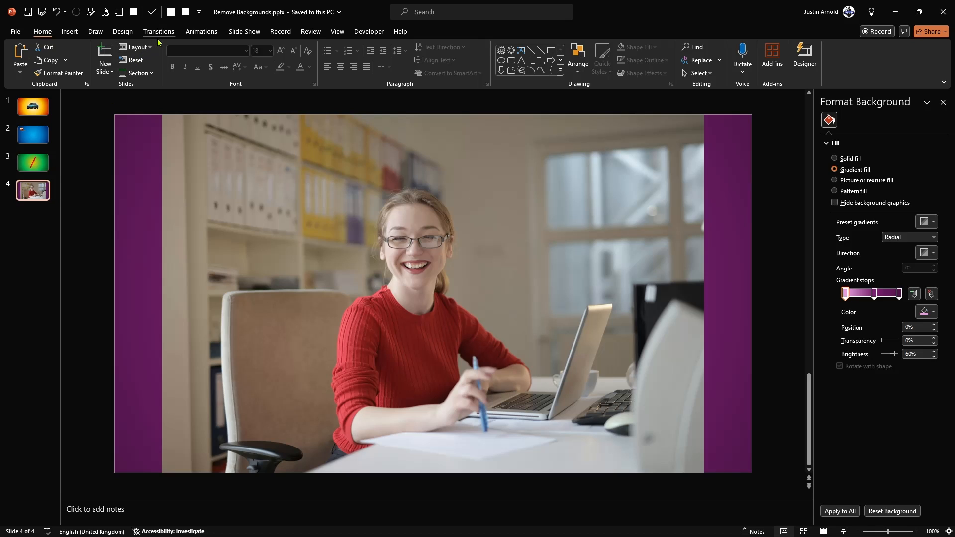
left_click(331, 186)
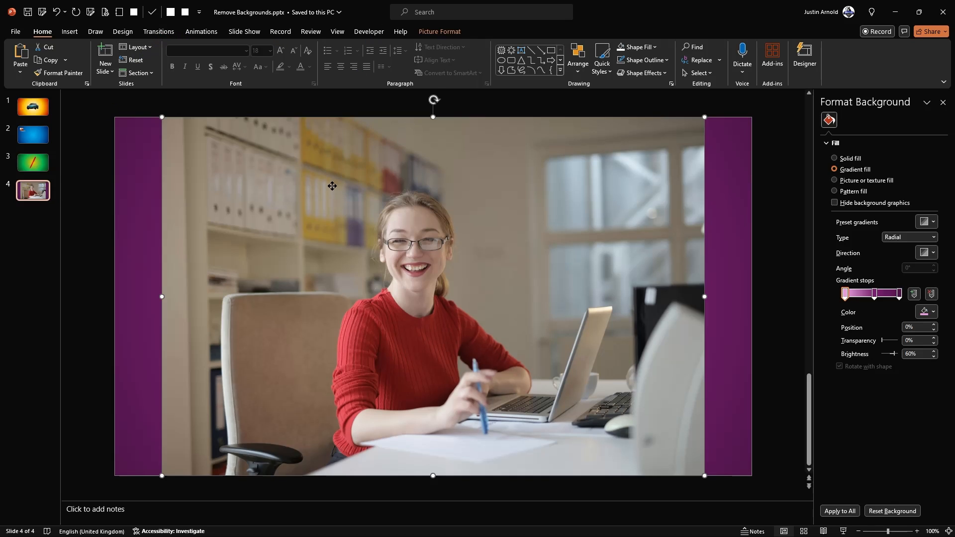
left_click(433, 32)
left_click(94, 61)
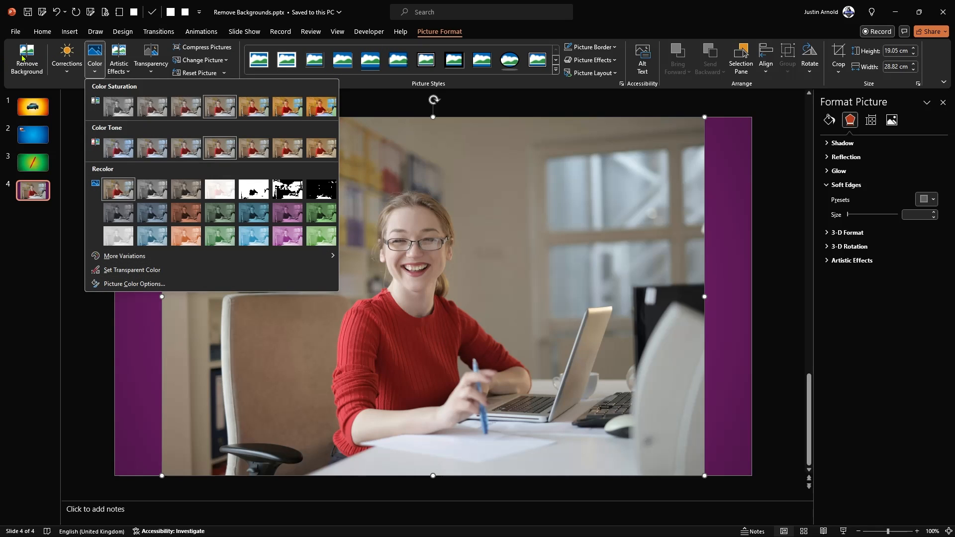
left_click(74, 324)
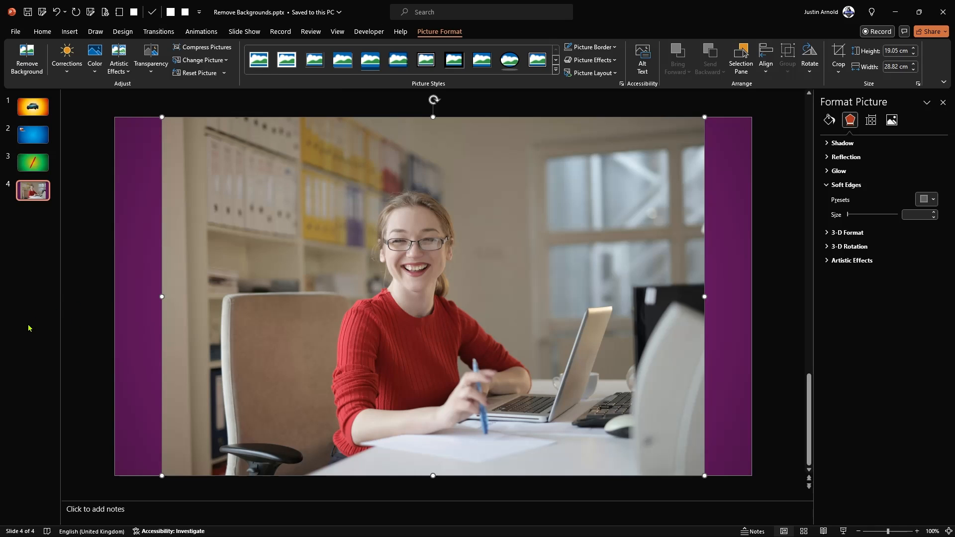
Switch to Adobe Express in the browser, run its photo Remove background quick action on the car image and download the cutout
key("alt+Tab")
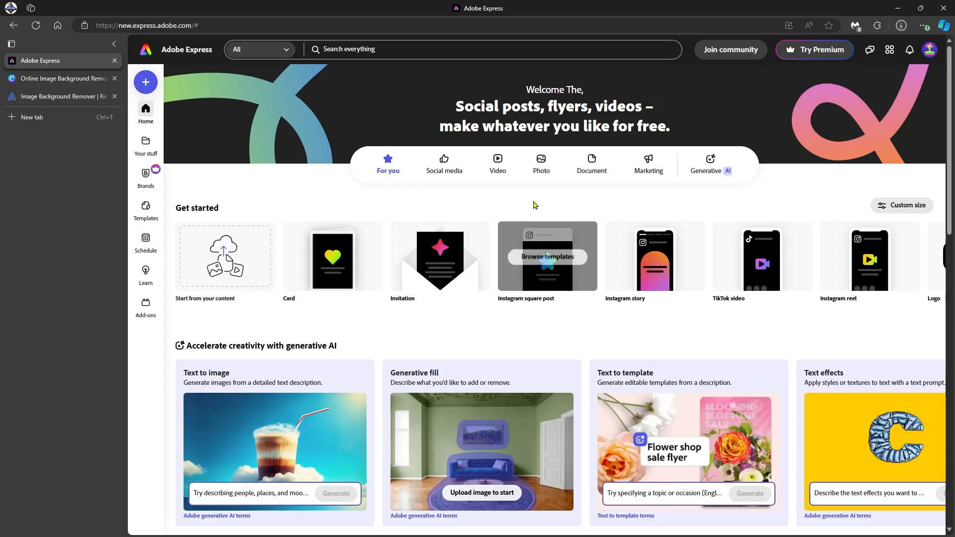
left_click(540, 164)
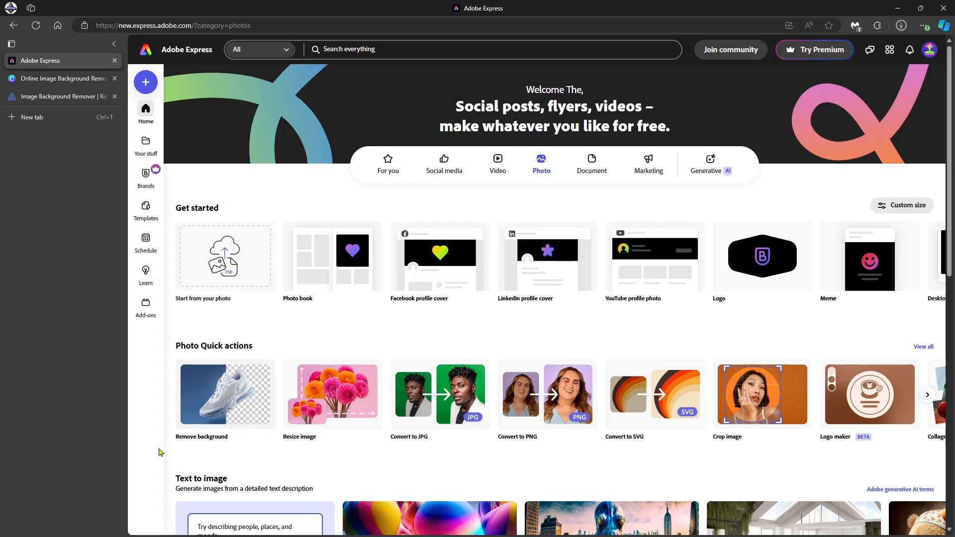
left_click(218, 394)
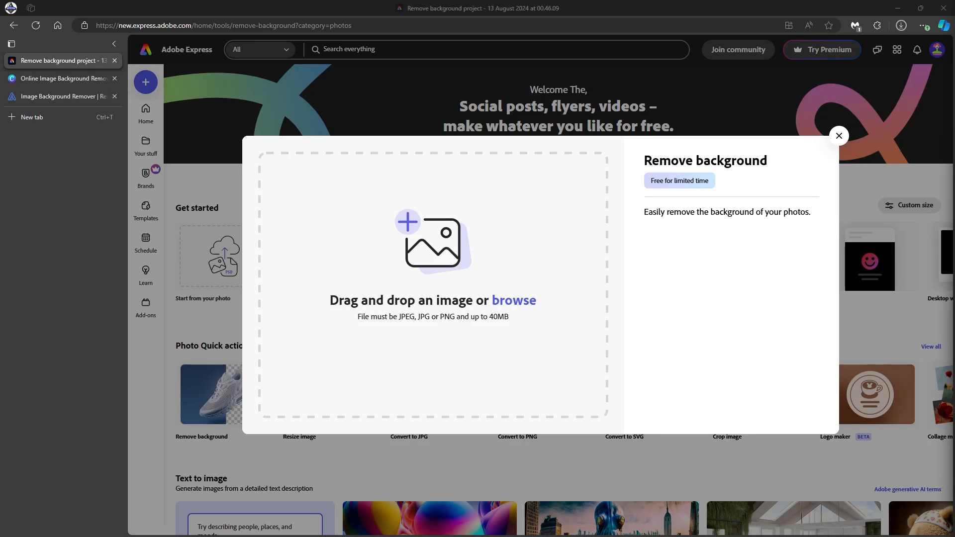
left_click_drag(953, 149, 420, 252)
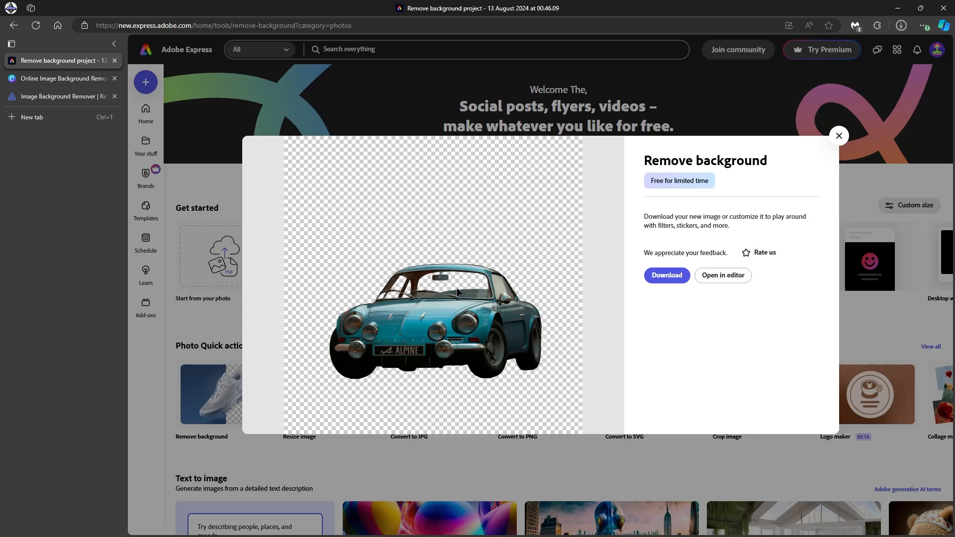
left_click(662, 276)
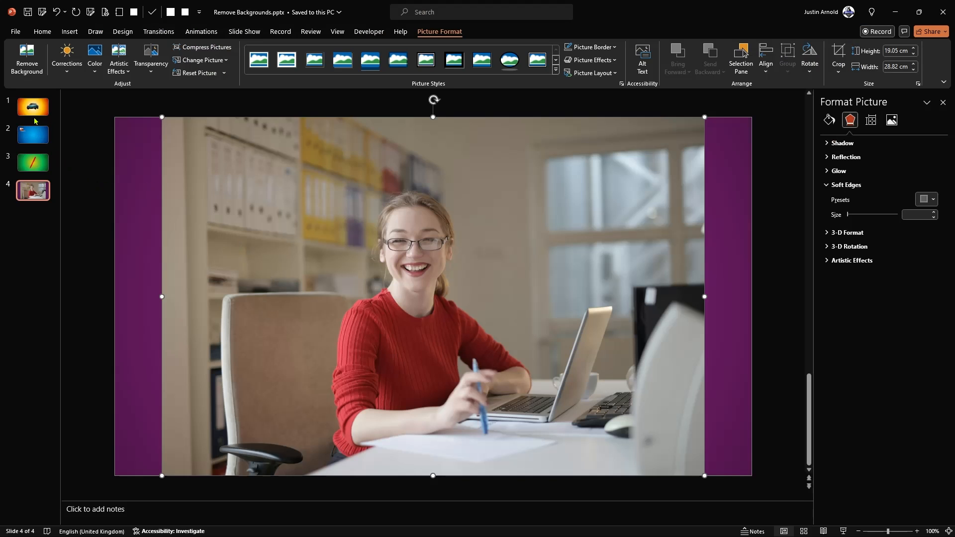
Return to PowerPoint and move the car on slide 1 horizontally into the left half of the slide
left_click(34, 112)
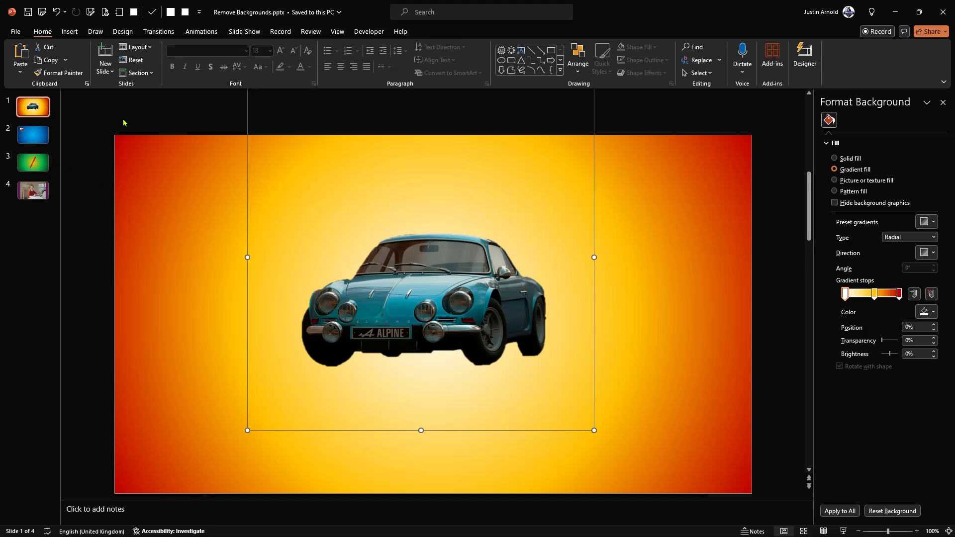
left_click(409, 251)
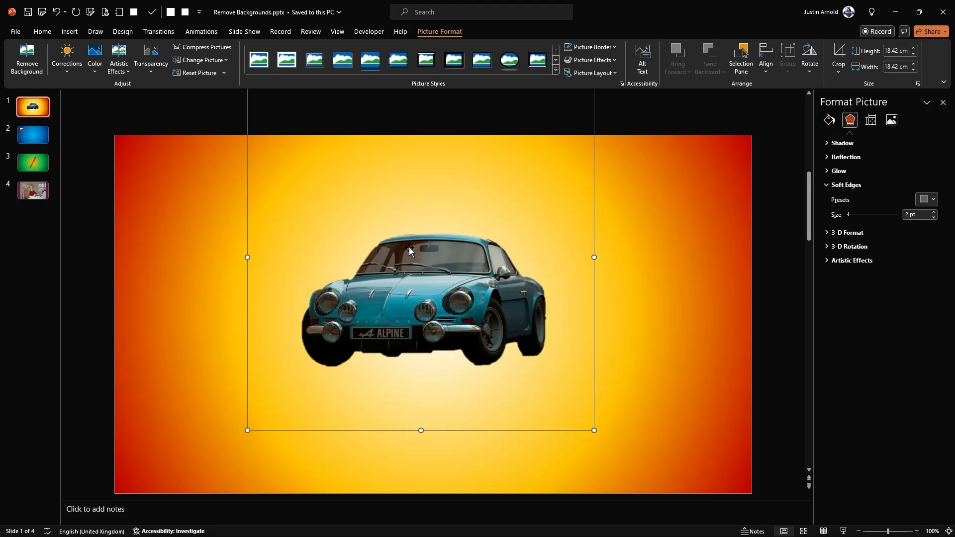
left_click_drag(409, 251, 286, 250)
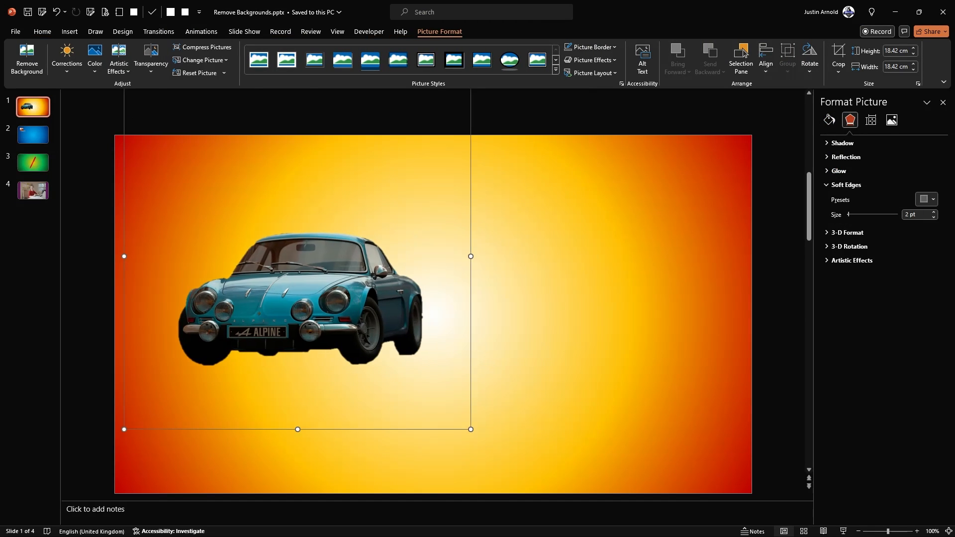
Paste the Adobe Express car cutout onto slide 1 and place it beside the first car in the right half
key("ctrl+v")
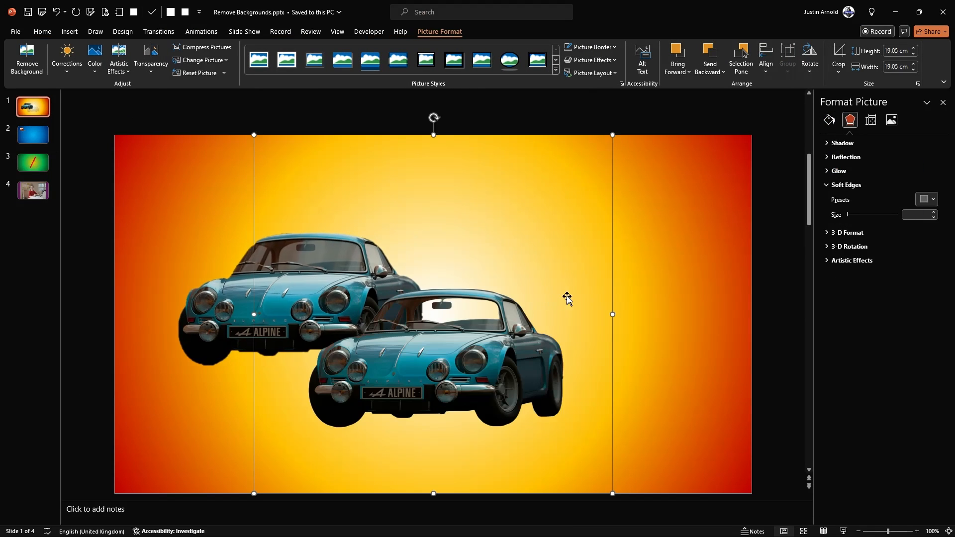
left_click_drag(465, 347, 615, 289)
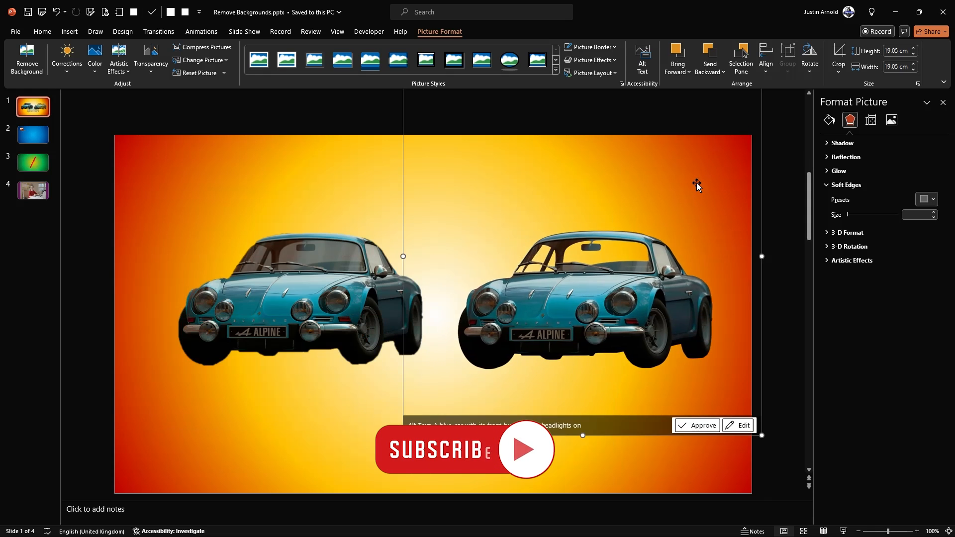
left_click(770, 235)
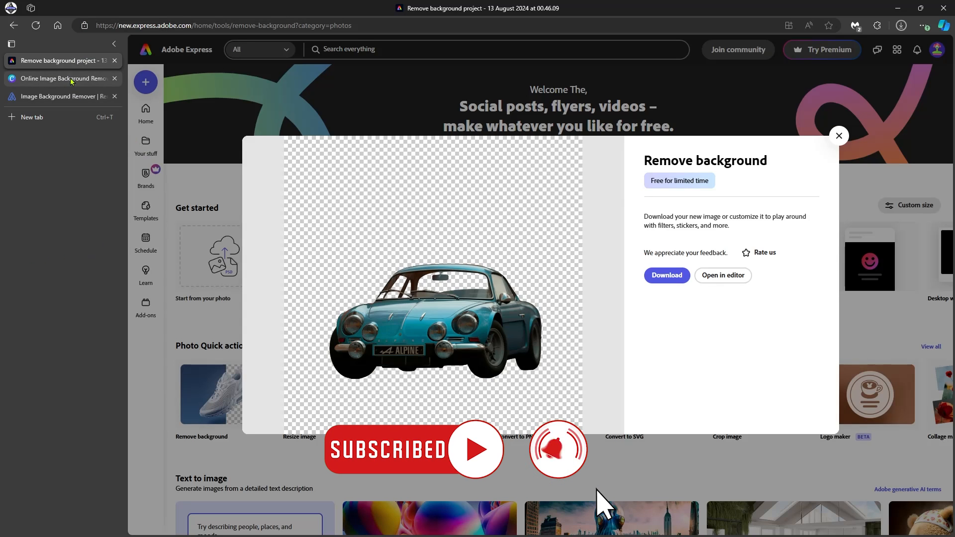
Switch to Canva's background remover in the browser, upload the car image and remove its background with BG Remover
left_click(72, 79)
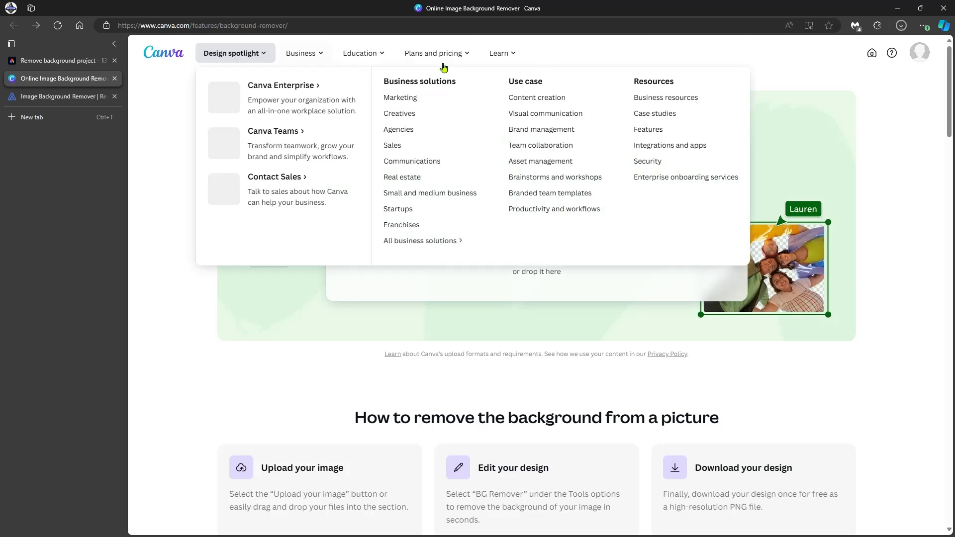
left_click_drag(954, 239, 496, 228)
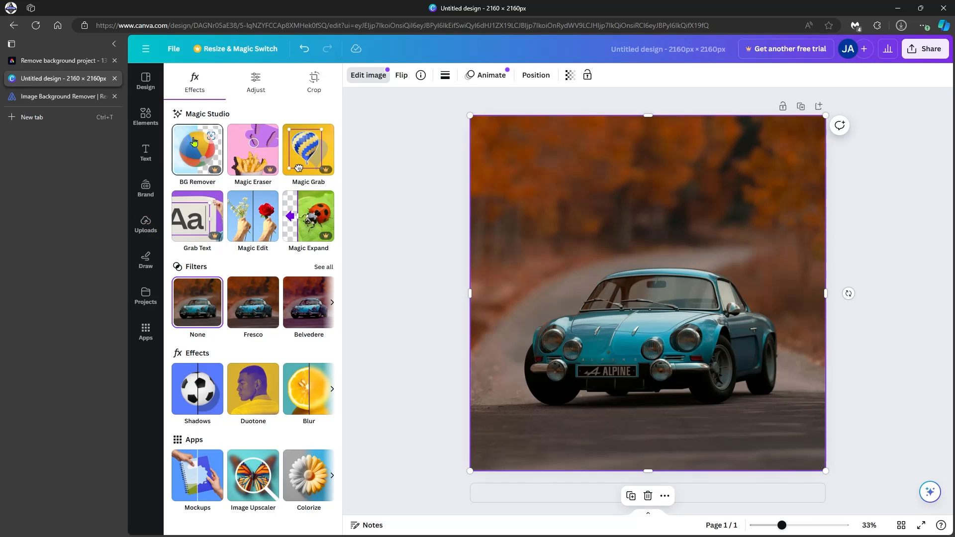
left_click(194, 142)
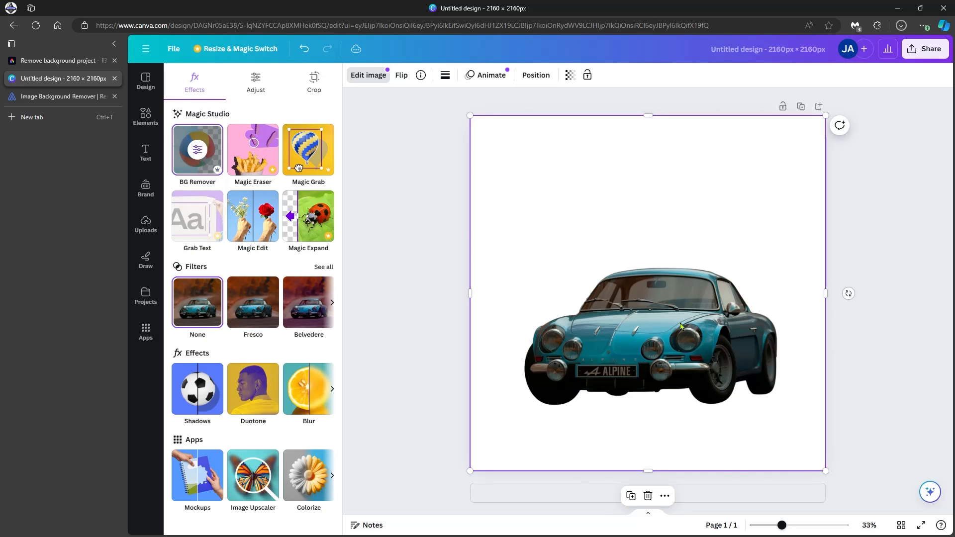
right_click(596, 327)
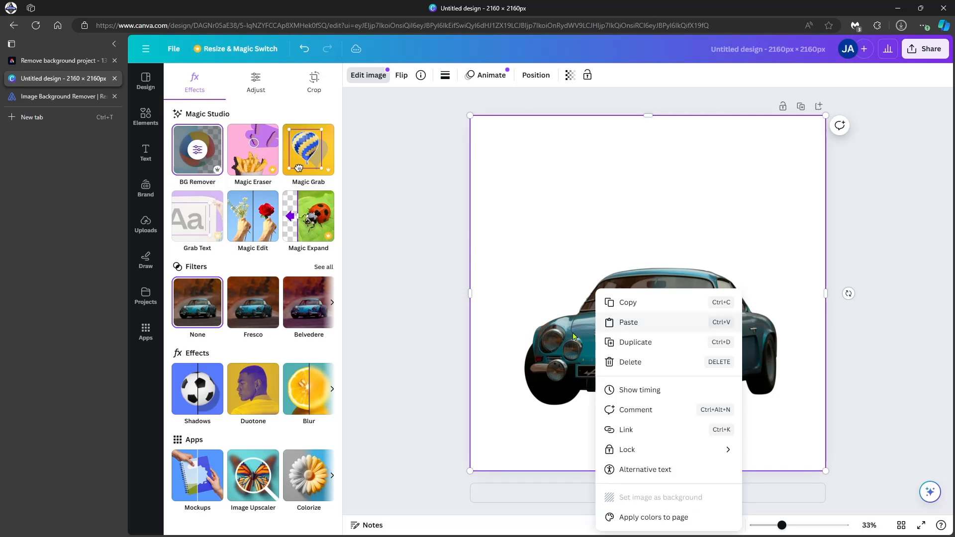
left_click(553, 399)
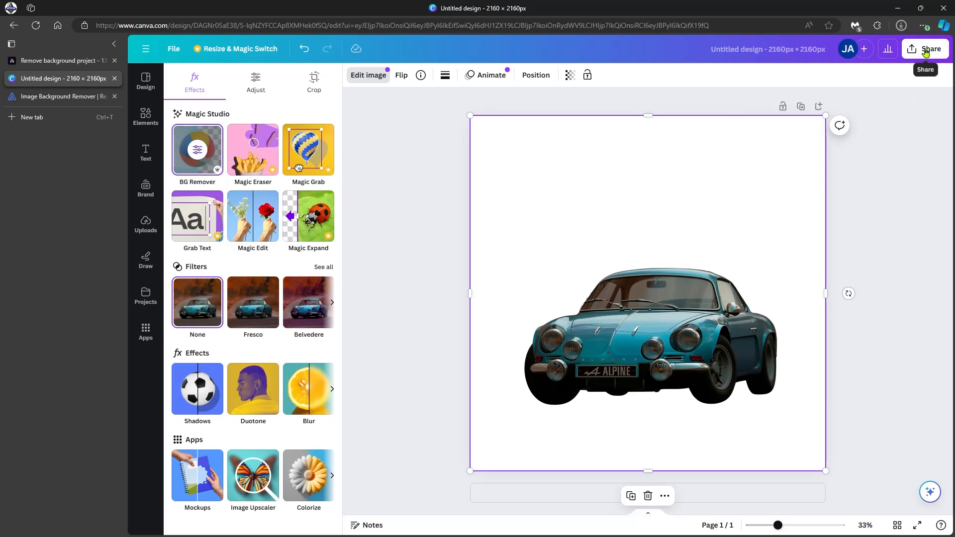
Download the Canva car design as a PNG with a transparent background
left_click(925, 49)
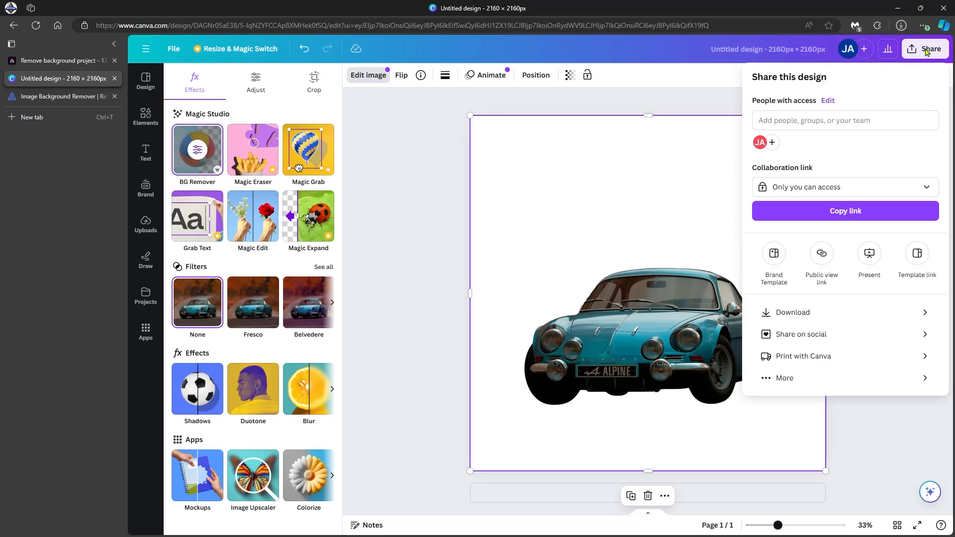
left_click(801, 313)
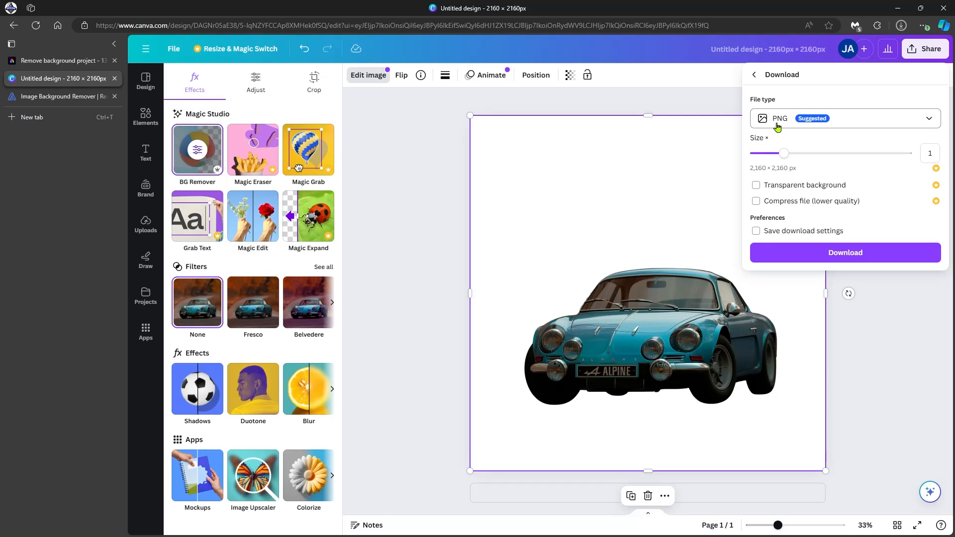
left_click(756, 187)
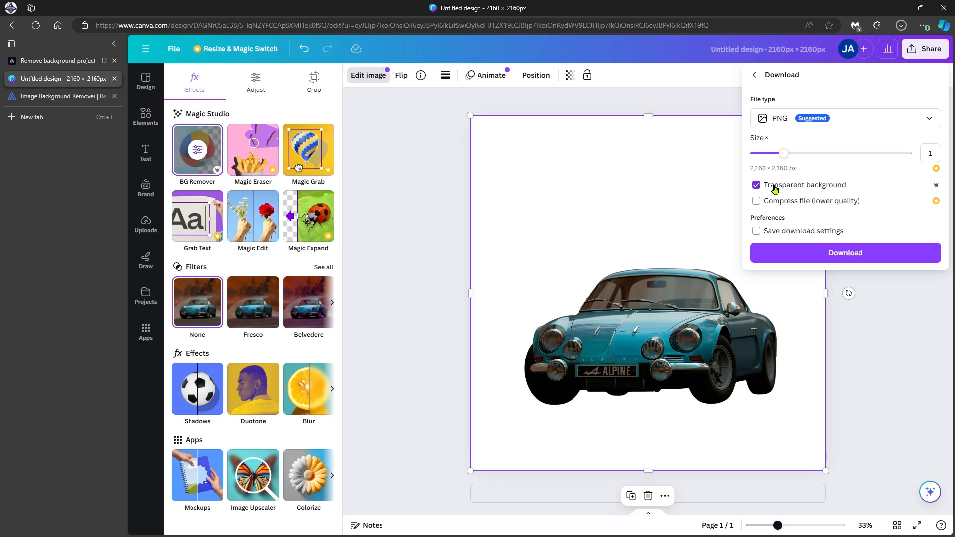
left_click(872, 261)
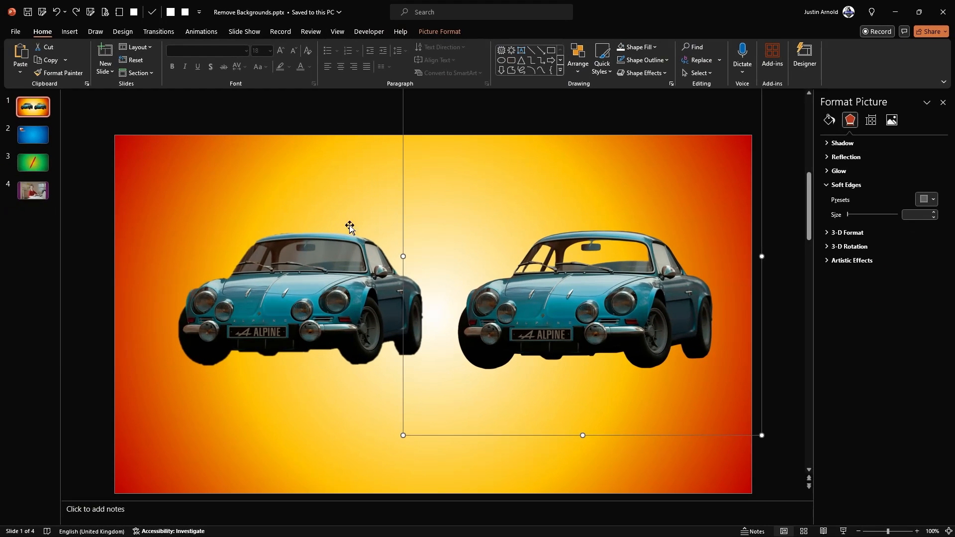
Return to PowerPoint and stack the two cars on slide 1's left side, with the Adobe Express cutout below the original one
left_click_drag(320, 268, 270, 192)
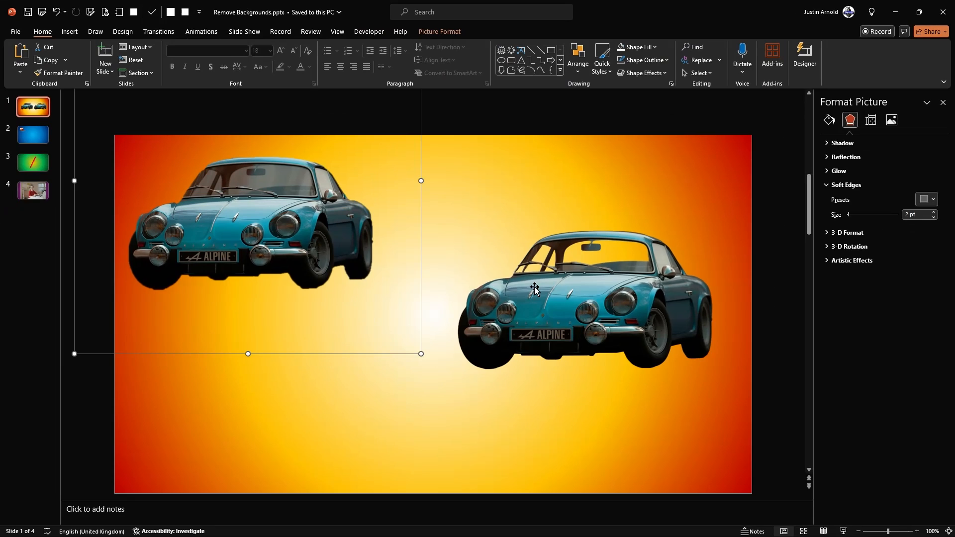
left_click(613, 291)
left_click_drag(613, 291, 278, 362)
left_click(650, 264)
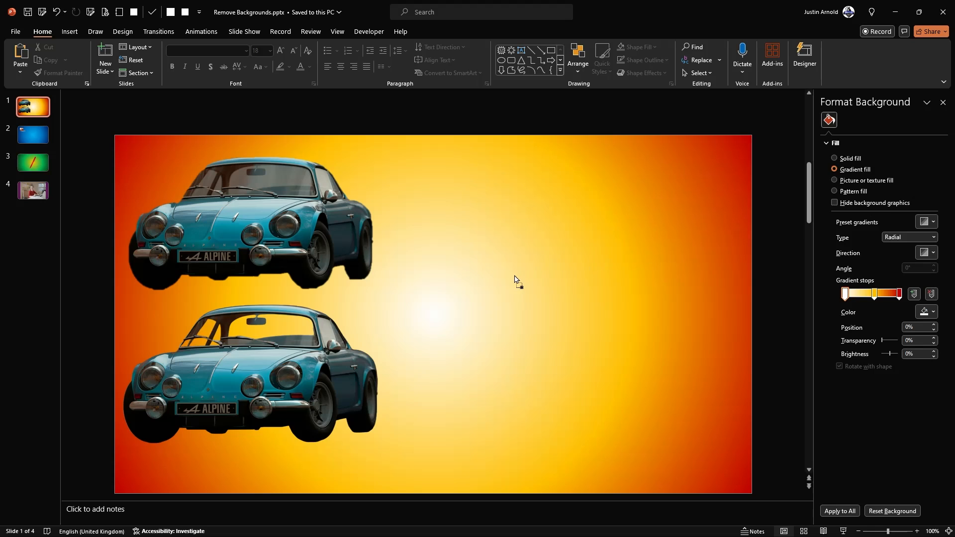
Paste the Canva car cutout onto slide 1 and position it in the slide's right half, midway up
key("ctrl+v")
left_click_drag(467, 340, 573, 285)
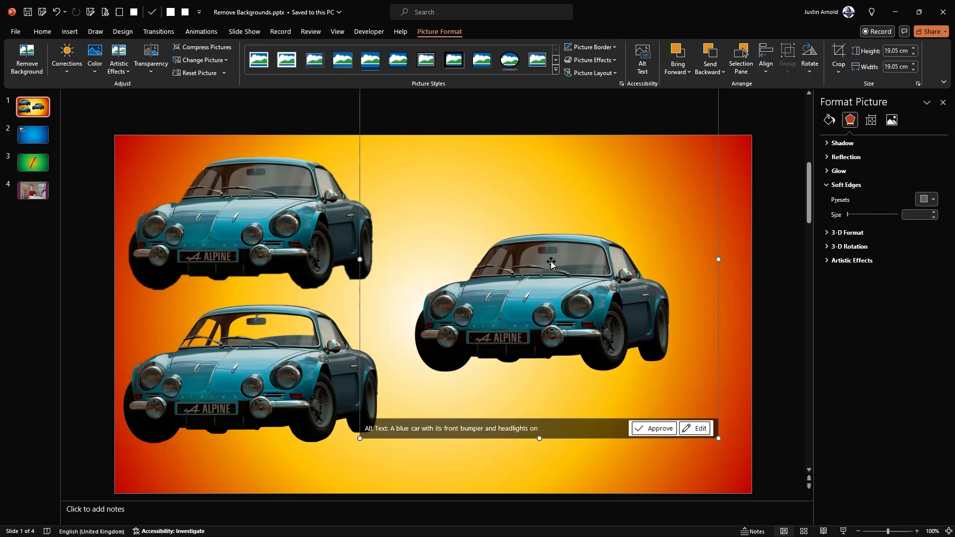
left_click(758, 258)
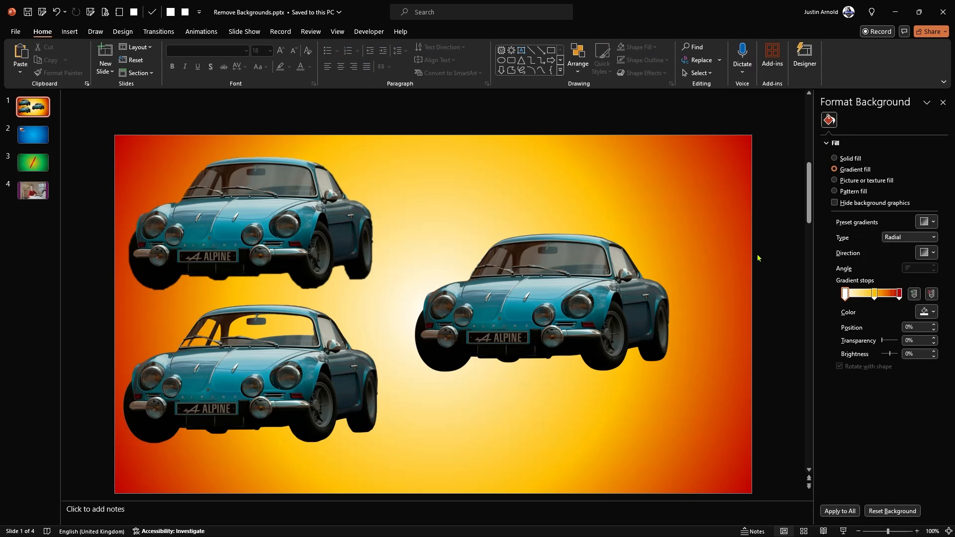
left_click_drag(570, 290, 580, 291)
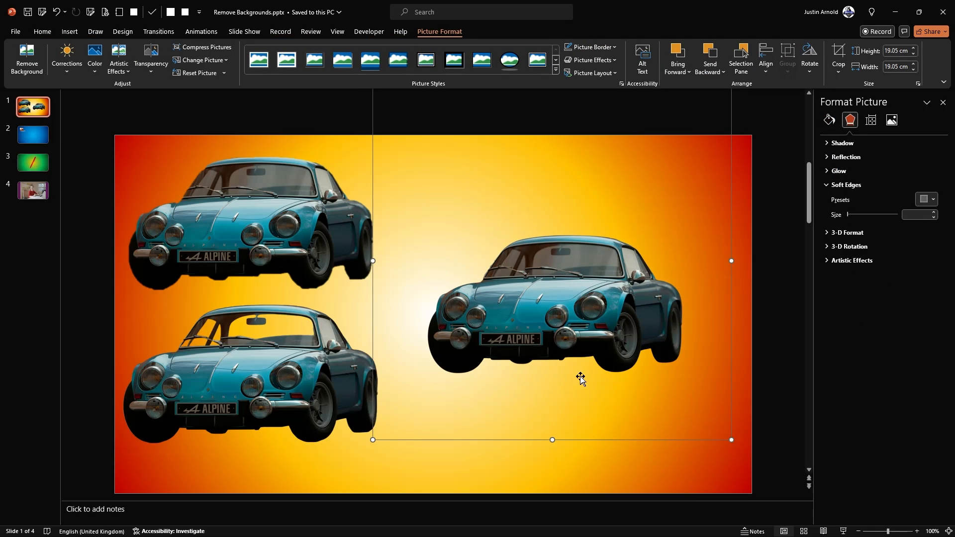
left_click(776, 347)
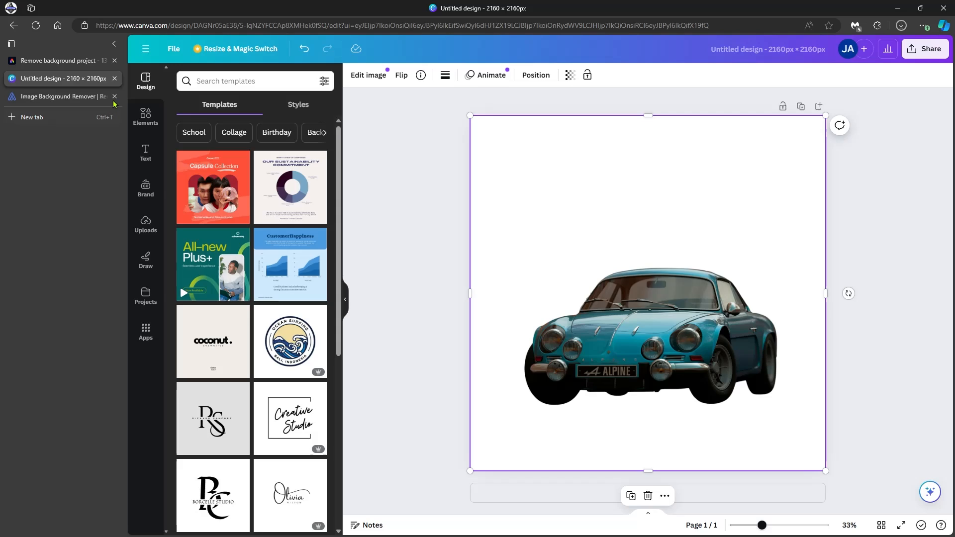
Switch to removal.ai in the browser, remove the background of the woman's office photo and download the preview-size cutout
left_click(85, 98)
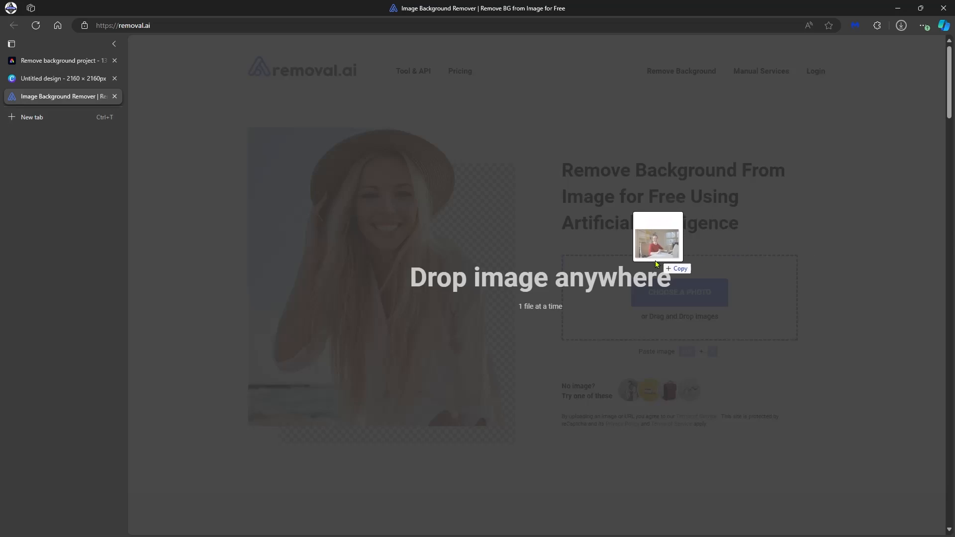
left_click_drag(656, 260, 689, 310)
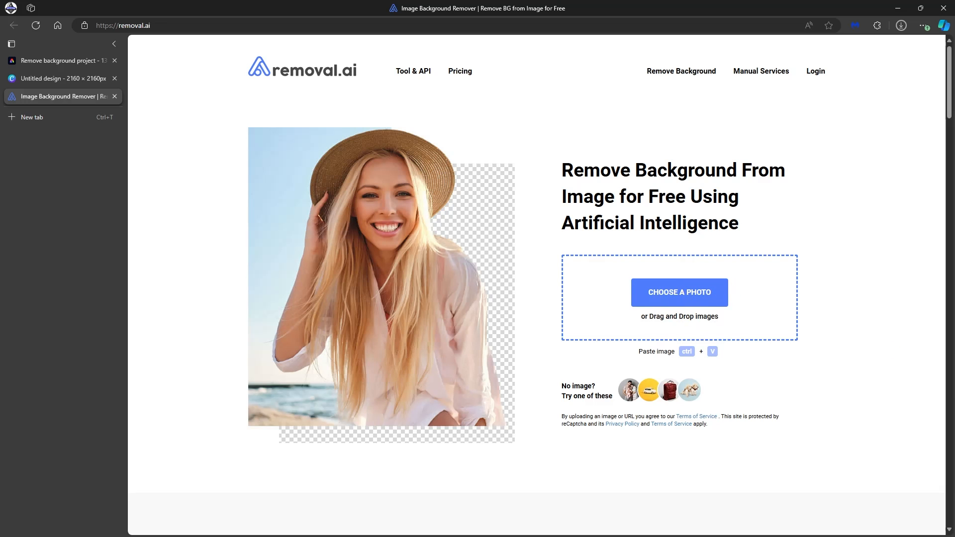
left_click_drag(764, 249, 761, 269)
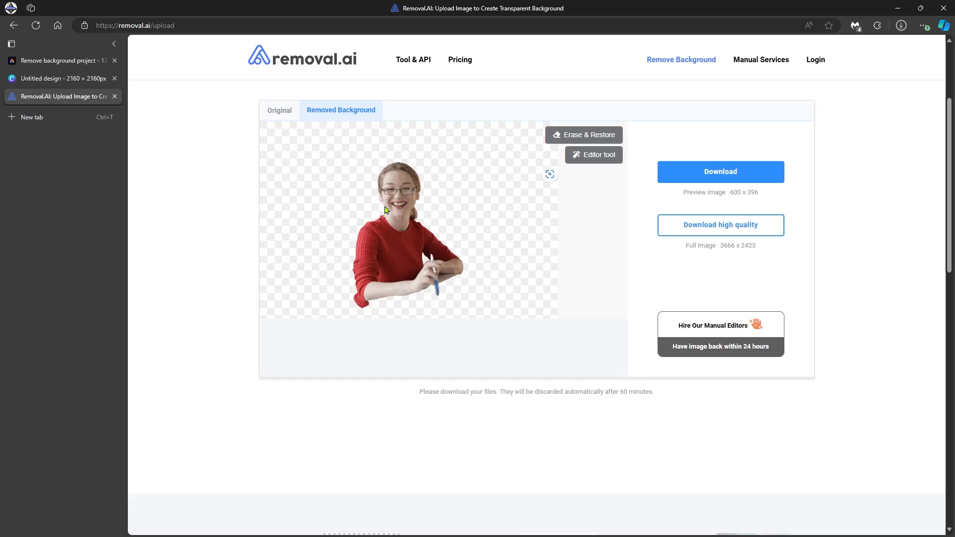
left_click(727, 170)
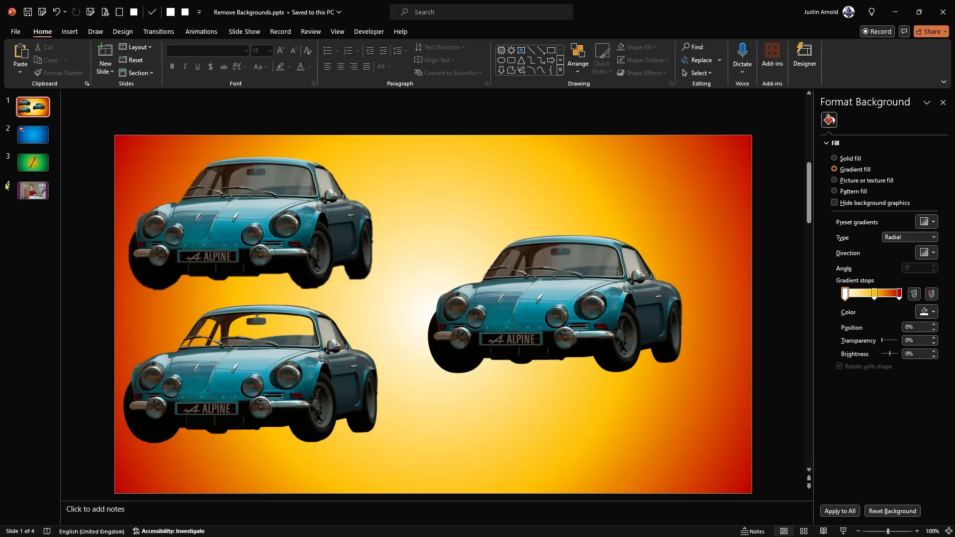
Return to PowerPoint's slide 4, shift the office photo to the left and place the pasted woman cutout beside it, on the right
left_click(31, 190)
left_click(448, 308)
left_click_drag(574, 308, 358, 313)
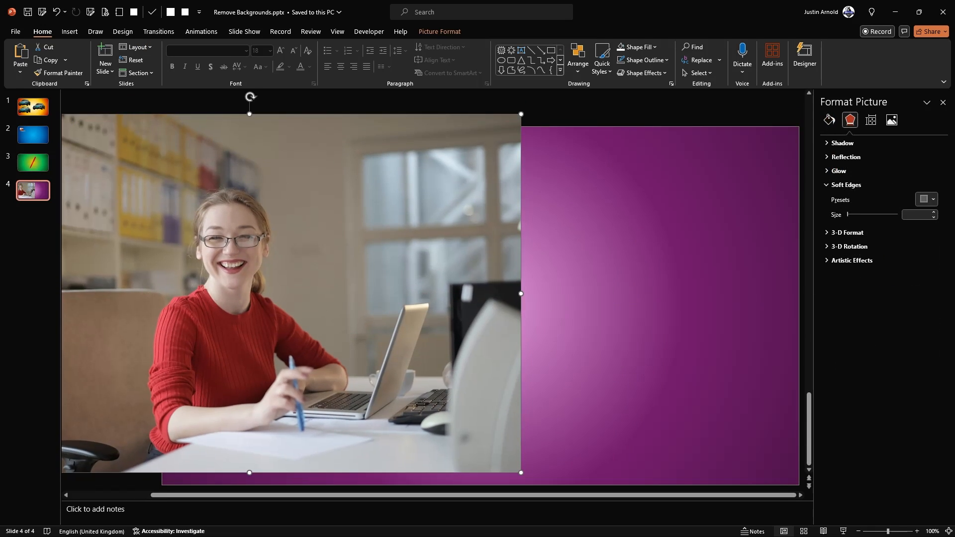
key("ctrl+v")
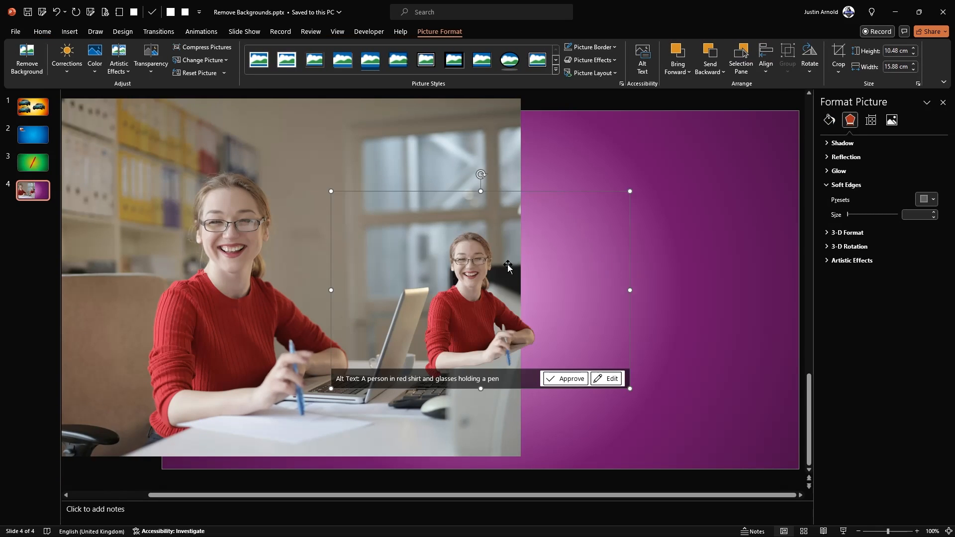
left_click_drag(478, 268, 633, 247)
key("ctrl+z")
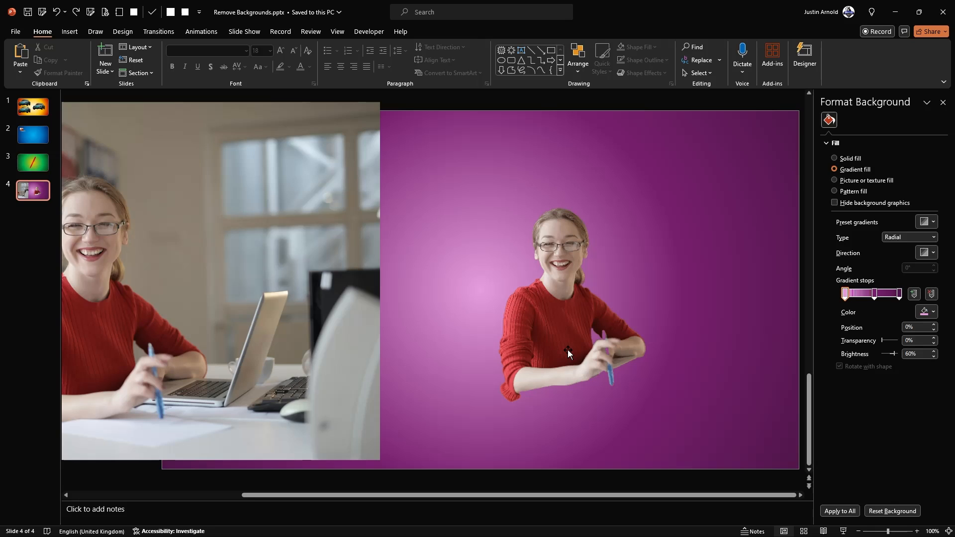
left_click(569, 318)
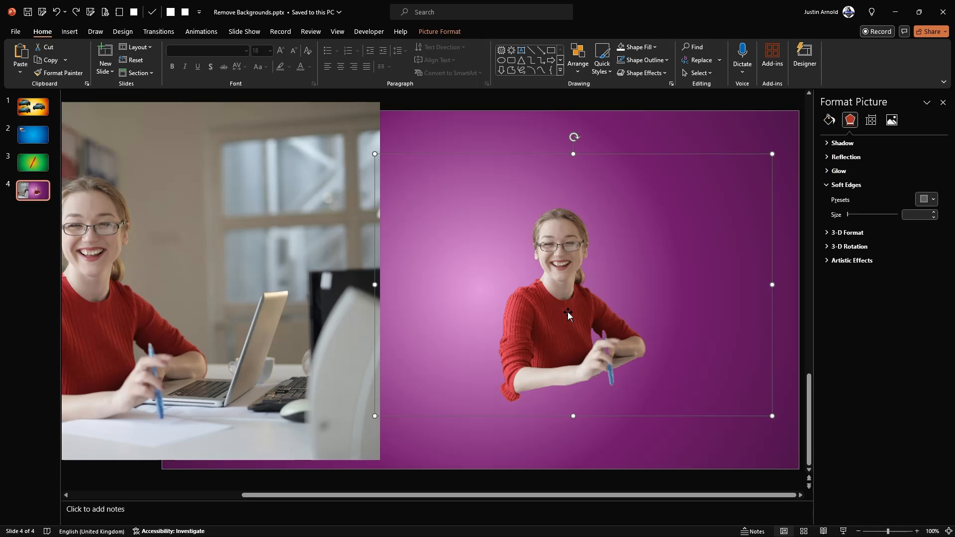
Duplicate slide 4 and delete the original office photo from the copy
left_click(47, 197)
key("ctrl+d")
left_click(190, 233)
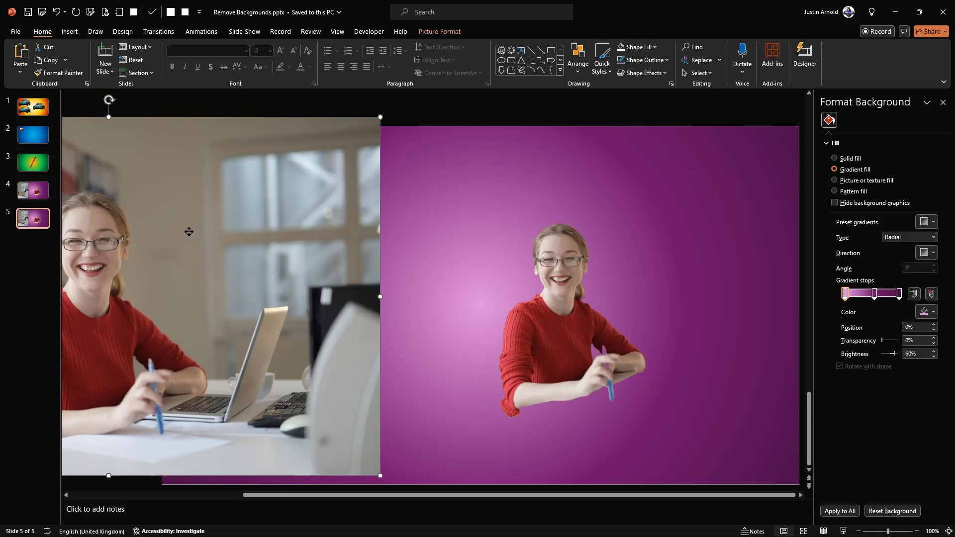
key("Delete")
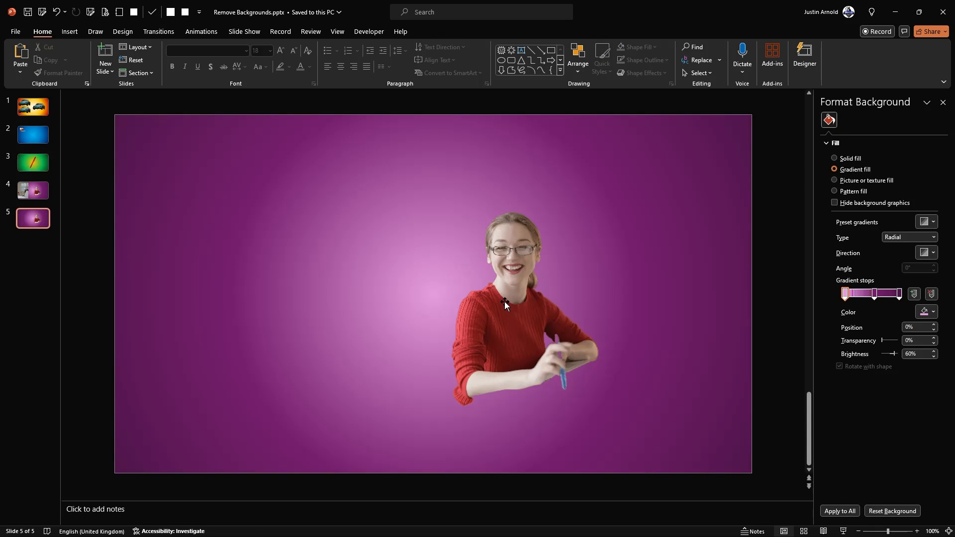
Move the cutout to slide 5's upper-left corner and draw a centred rectangle about 21.3 cm wide and 14.2 cm high
left_click_drag(504, 301, 416, 297)
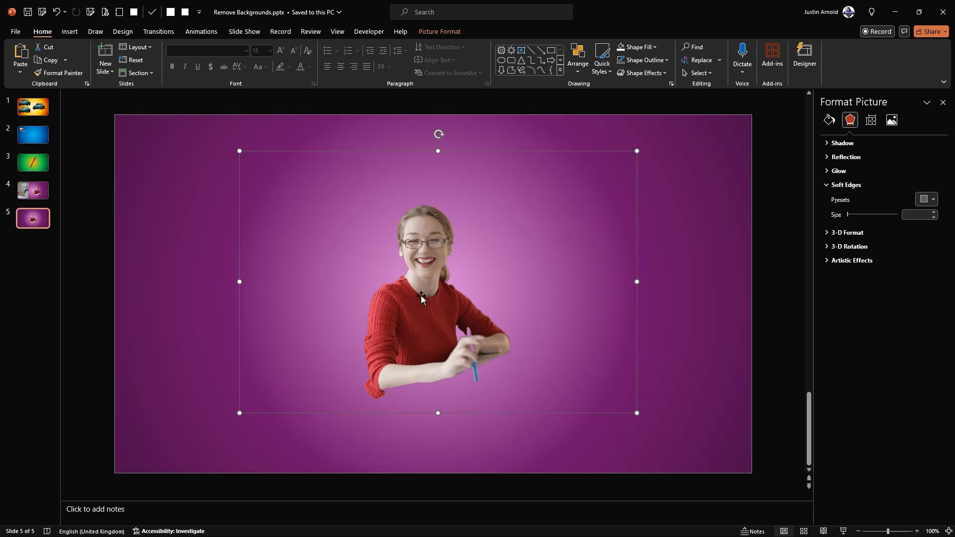
left_click_drag(429, 298, 132, 207)
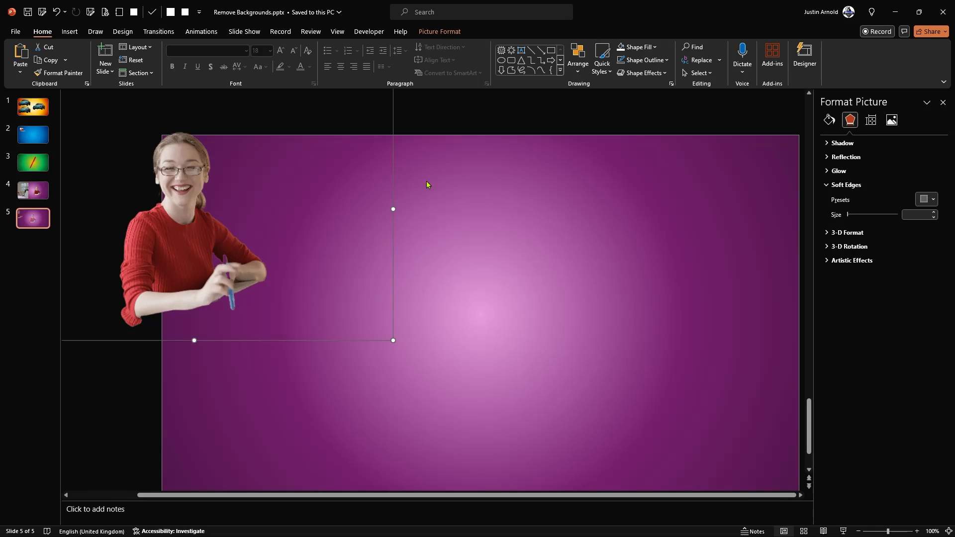
left_click(469, 185)
left_click(551, 50)
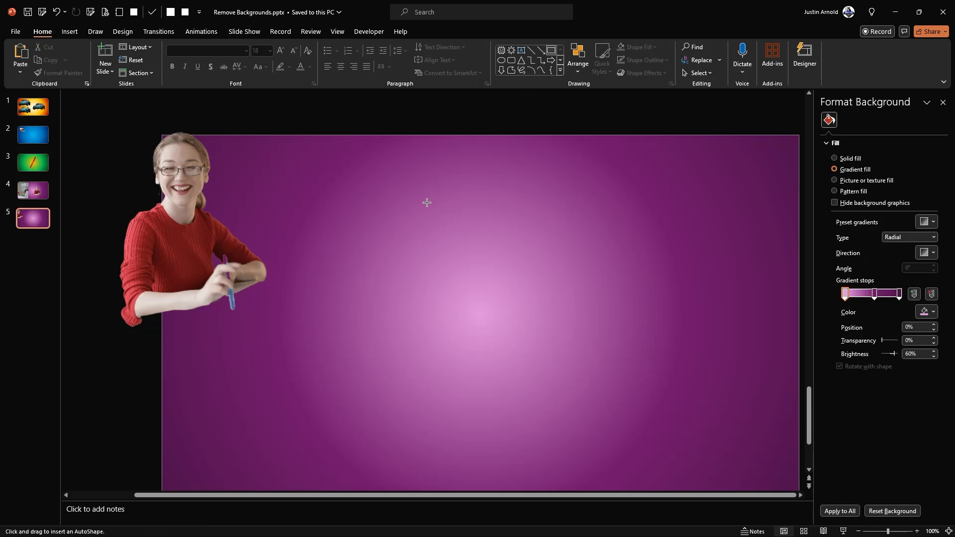
mouse_move(362, 220)
left_mouse_down()
mouse_move(505, 335)
mouse_move(714, 413)
mouse_move(754, 439)
left_mouse_up()
left_click_drag(594, 344, 519, 311)
left_click_drag(675, 405, 687, 452)
left_click(609, 145)
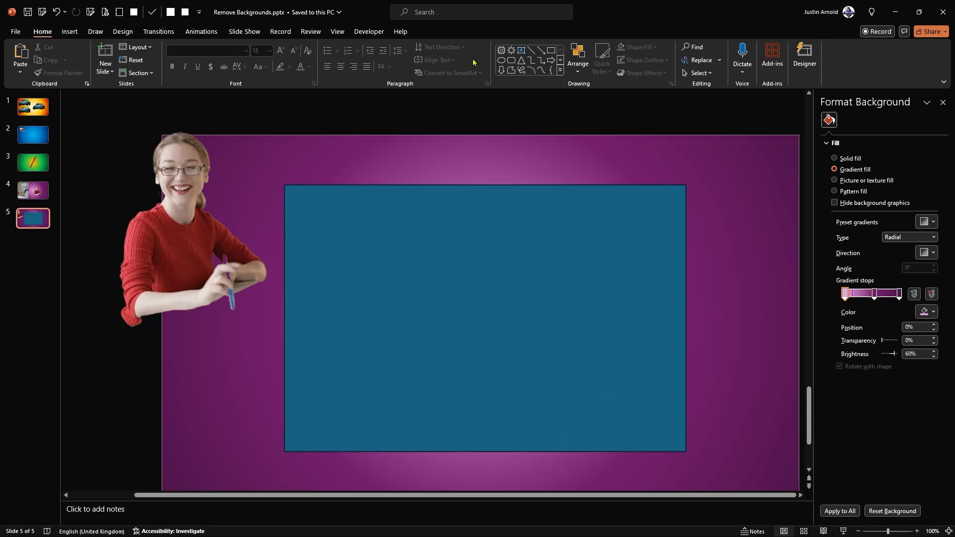
Draw a circle about 10.9 cm across, centre it over the rectangle and remove its outline
left_click(505, 64)
left_click_drag(481, 221, 610, 386)
left_click_drag(589, 312, 500, 314)
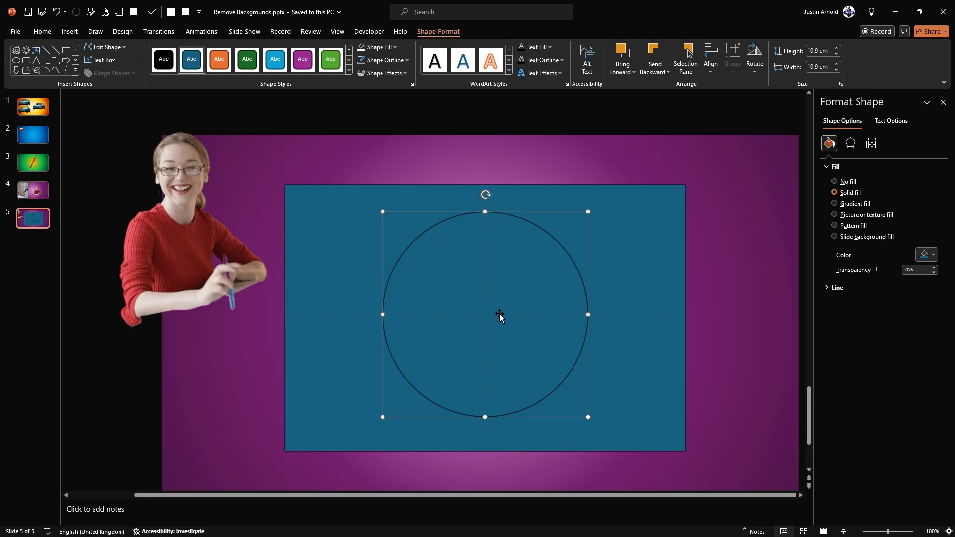
left_click(383, 59)
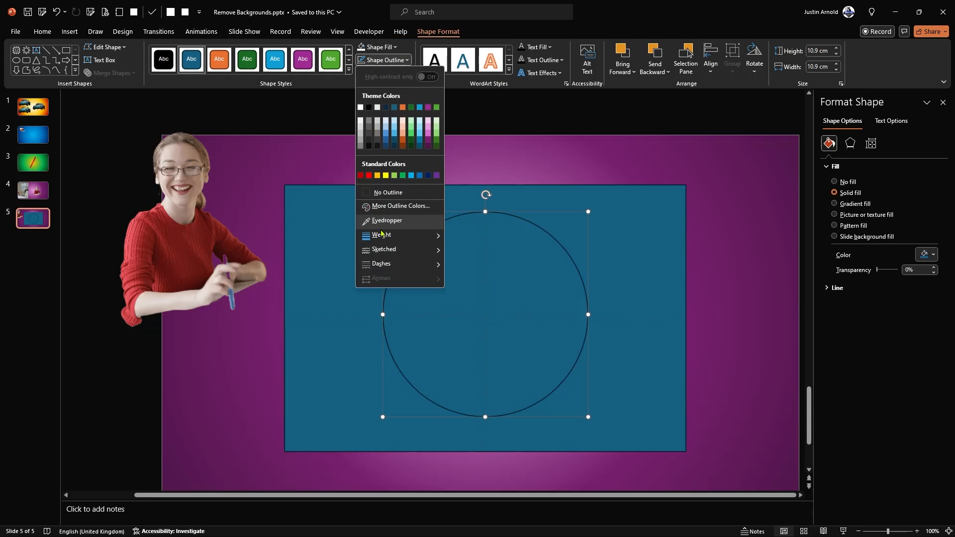
left_click(387, 193)
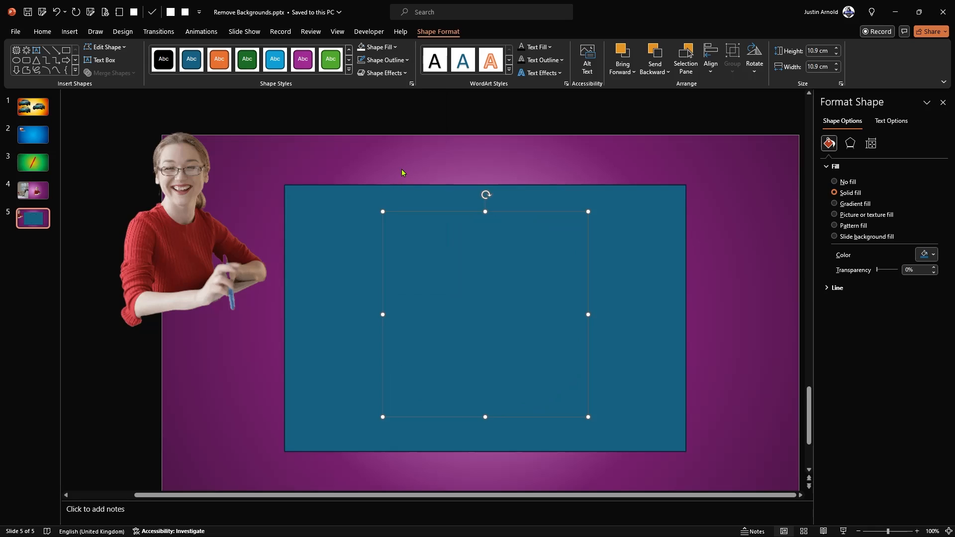
Merge the circle and rectangle with Combine to cut a circular opening, and move the resulting frame slightly up
left_click(636, 219, "shift")
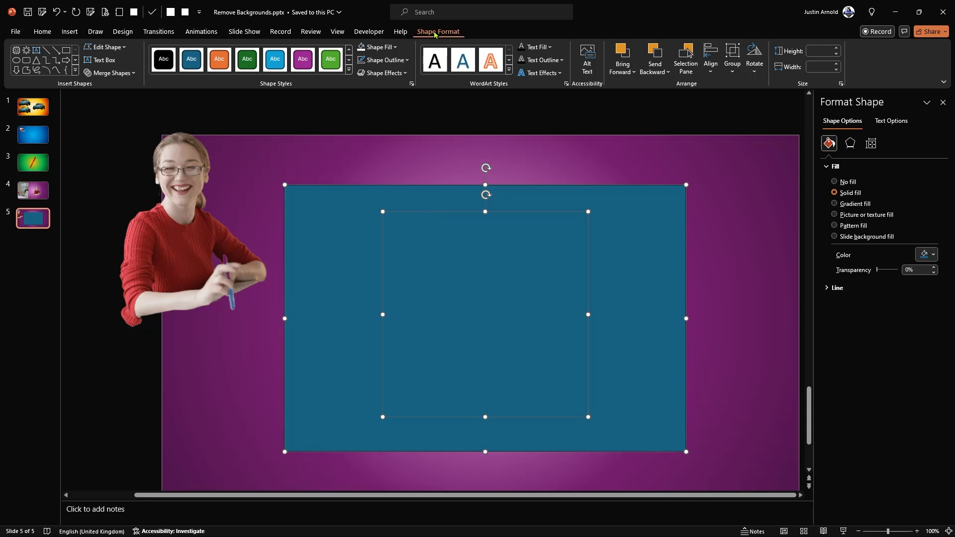
left_click(113, 72)
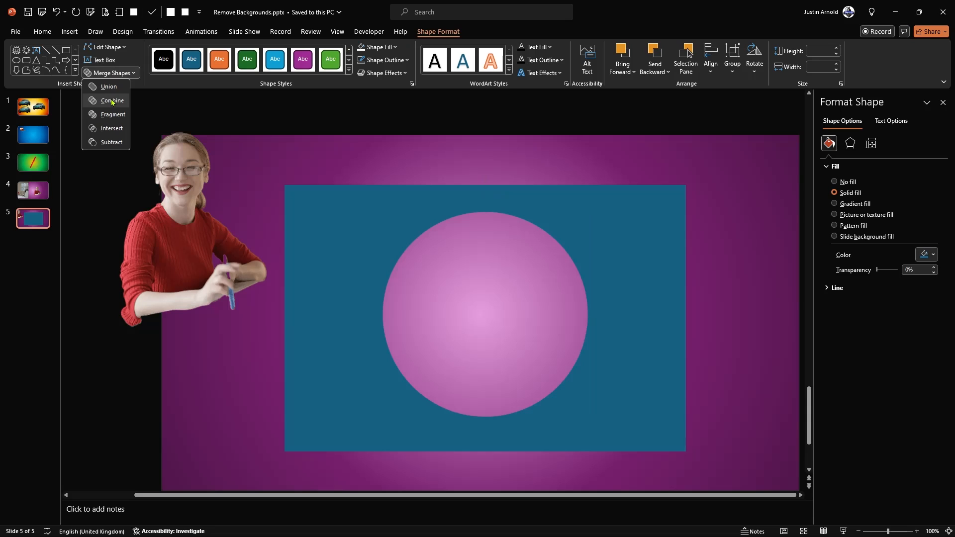
left_click(112, 101)
left_click(720, 247)
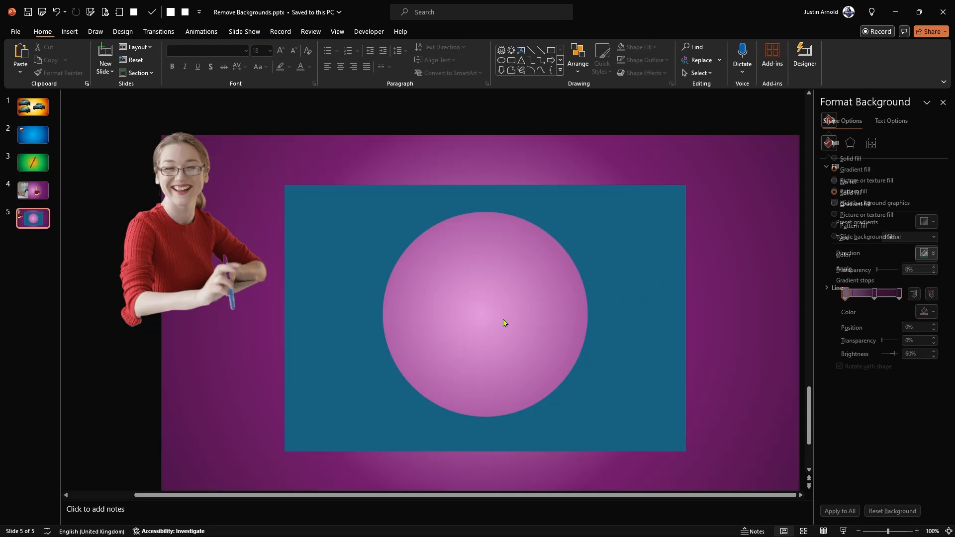
left_click_drag(625, 269, 623, 249)
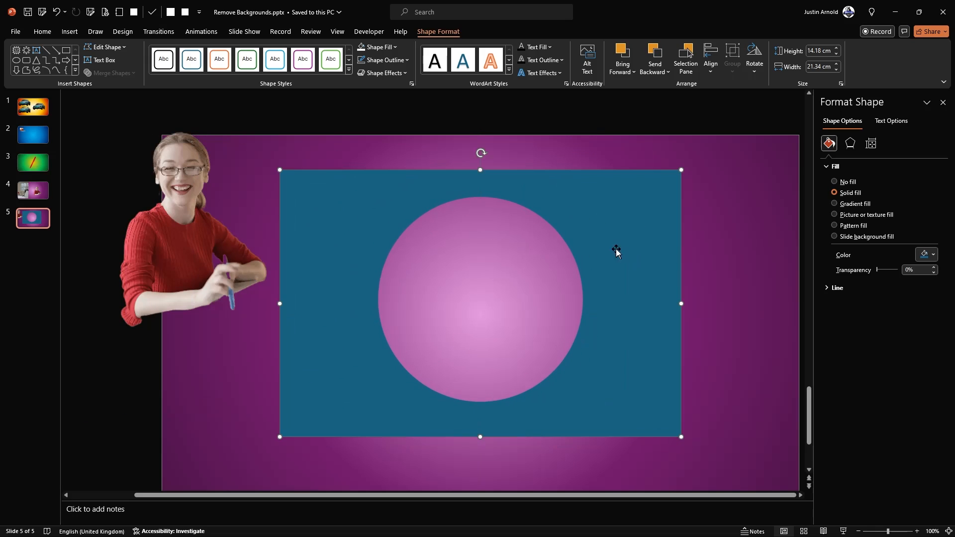
Move the woman cutout behind the frame's circular opening, enlarge it slightly and adjust its position to fill the circle
left_click(195, 202)
left_click_drag(195, 202, 448, 284)
left_click_drag(644, 163, 682, 137)
left_click_drag(542, 251, 522, 254)
left_click(675, 234)
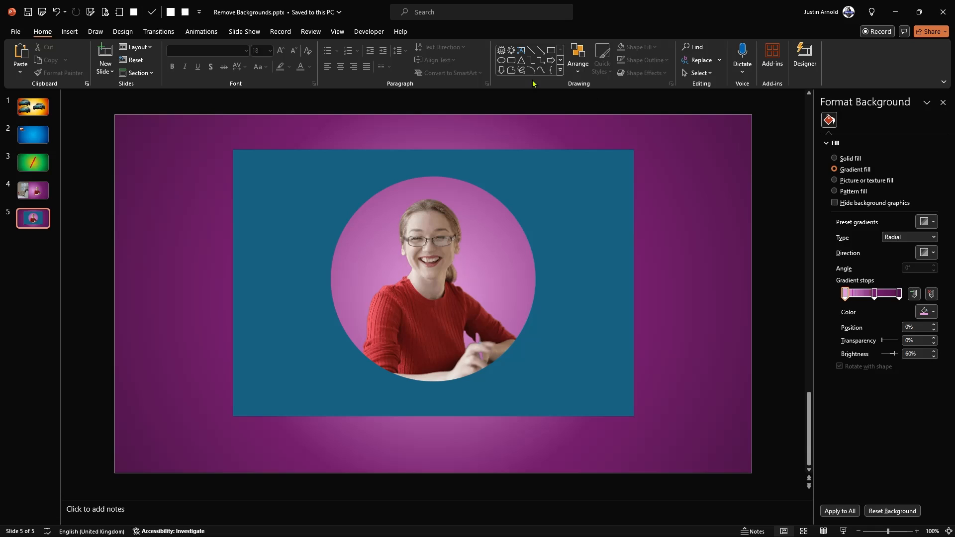
Draw a circle about 11.6 cm across in slide 5's left part and fill it with dark green
left_click(502, 60)
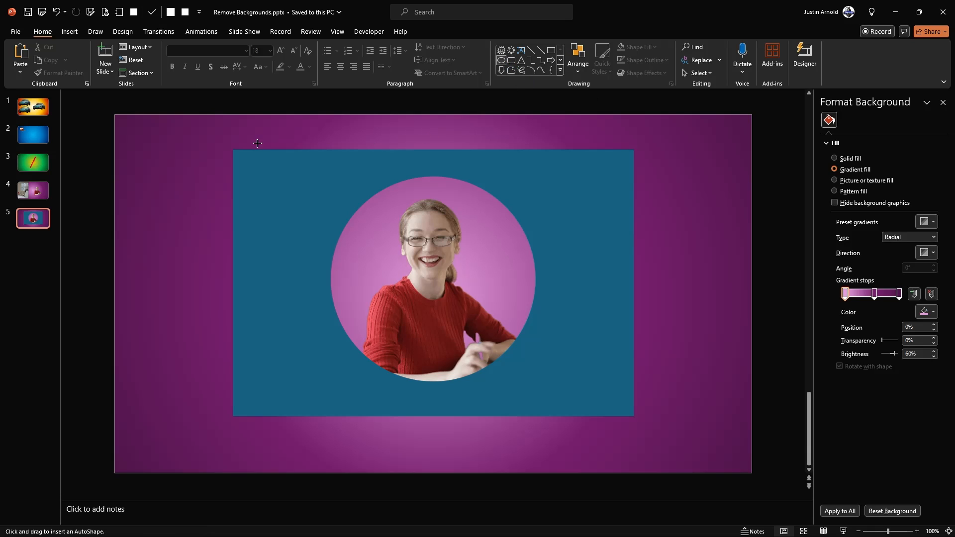
left_click_drag(146, 153, 361, 357)
left_click_drag(320, 277, 290, 263)
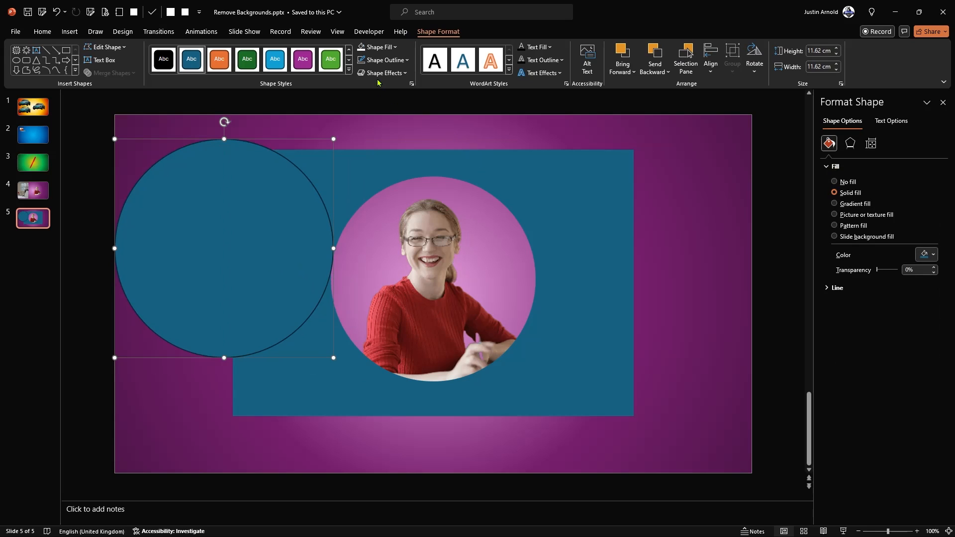
left_click(382, 49)
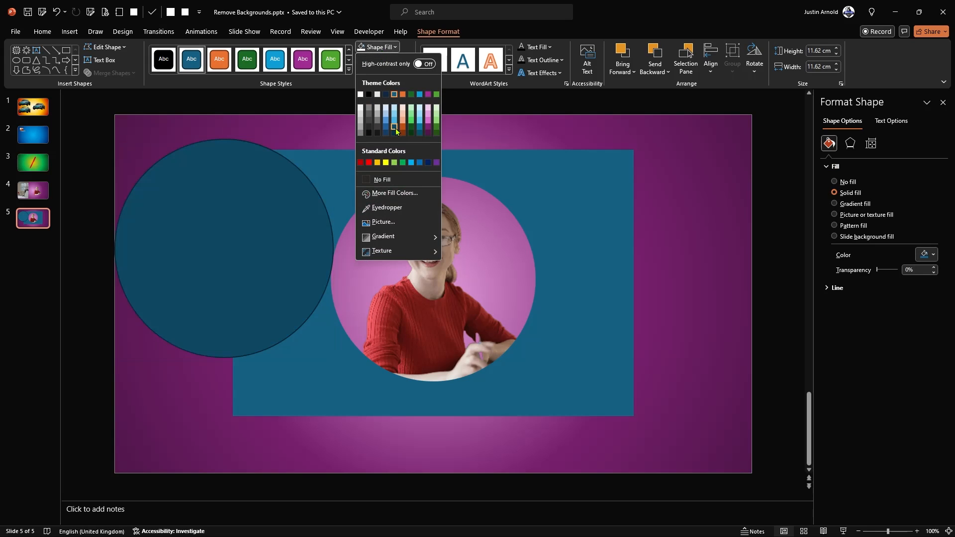
left_click(437, 128)
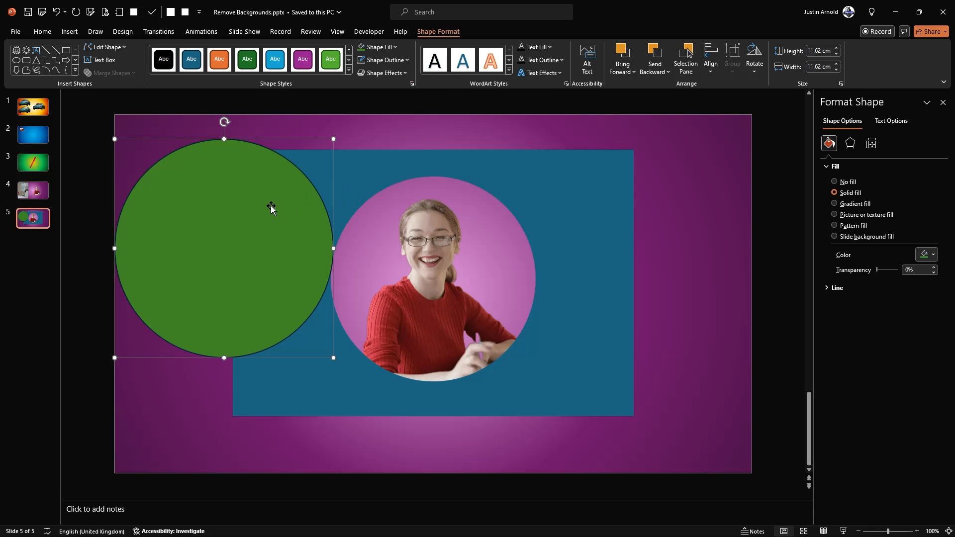
Centre the green circle over the frame's opening and send it to the back, behind the woman cutout
left_click_drag(266, 221, 475, 247)
right_click(475, 247)
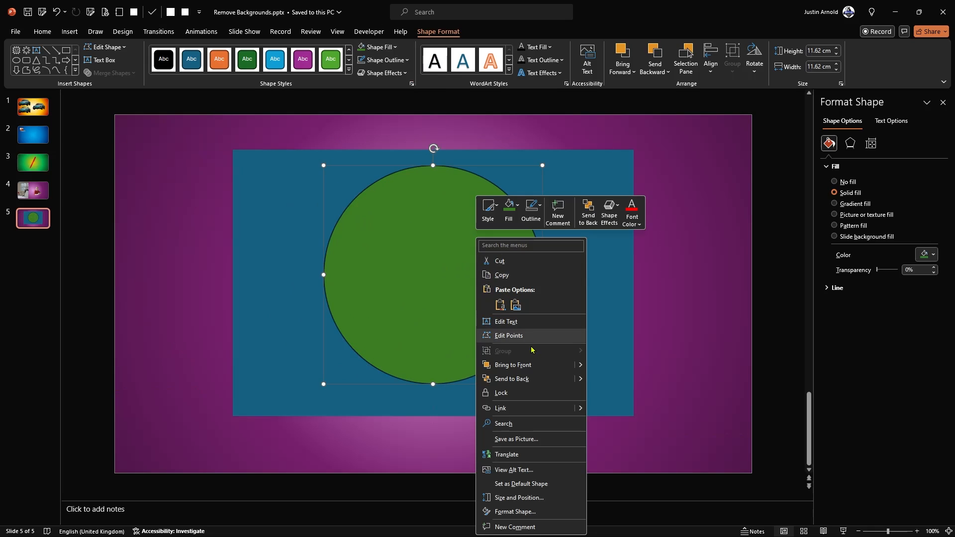
left_click(527, 378)
left_click(666, 208)
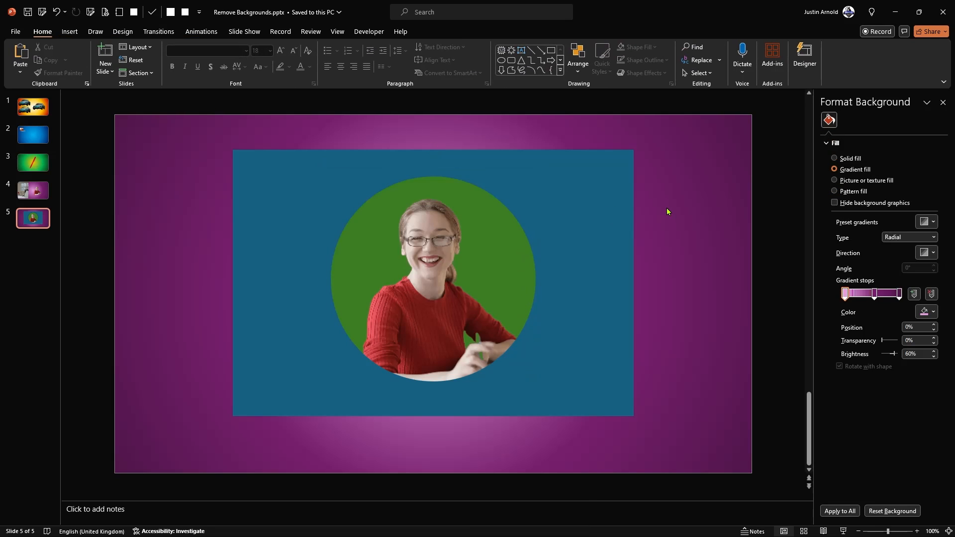
Delete all objects from slide 5, close the formatting pane and bring up the empty slide's context options
key("ctrl+a")
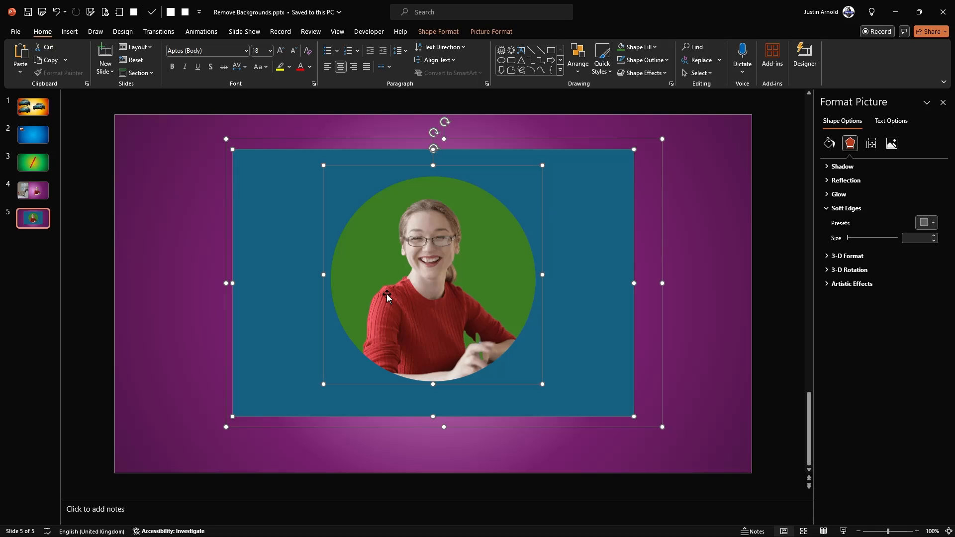
key("Delete")
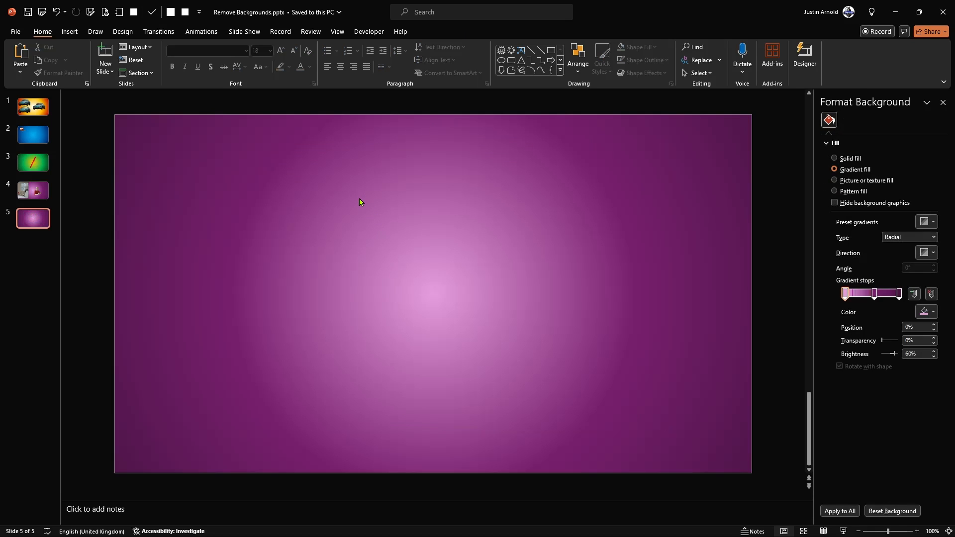
left_click(943, 102)
right_click(343, 222)
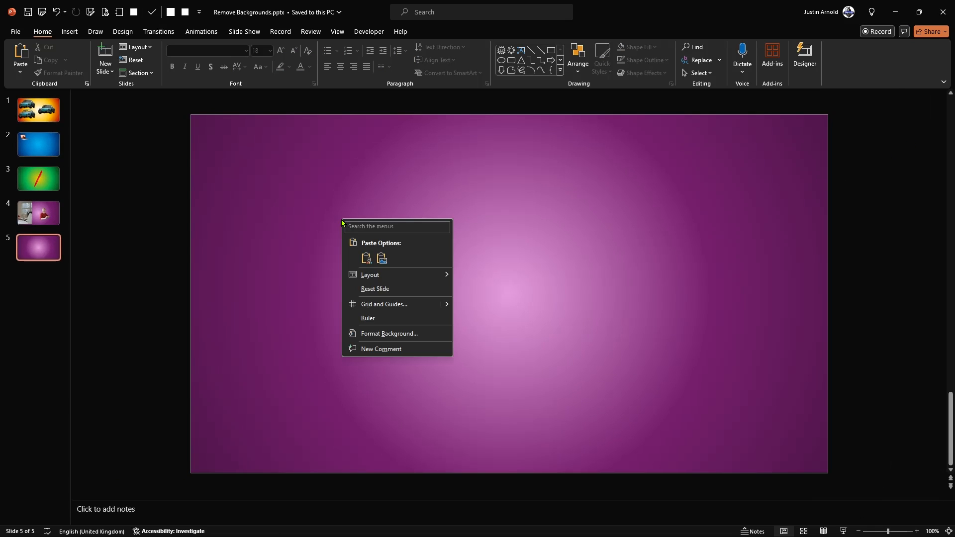